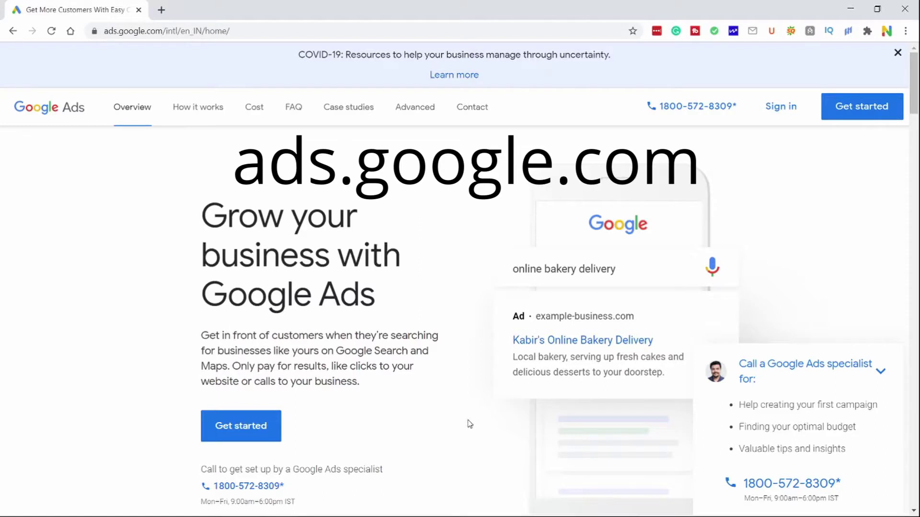
Sign in to Google Ads with an existing Google account and start creating a new Google Ads account
left_click(805, 109)
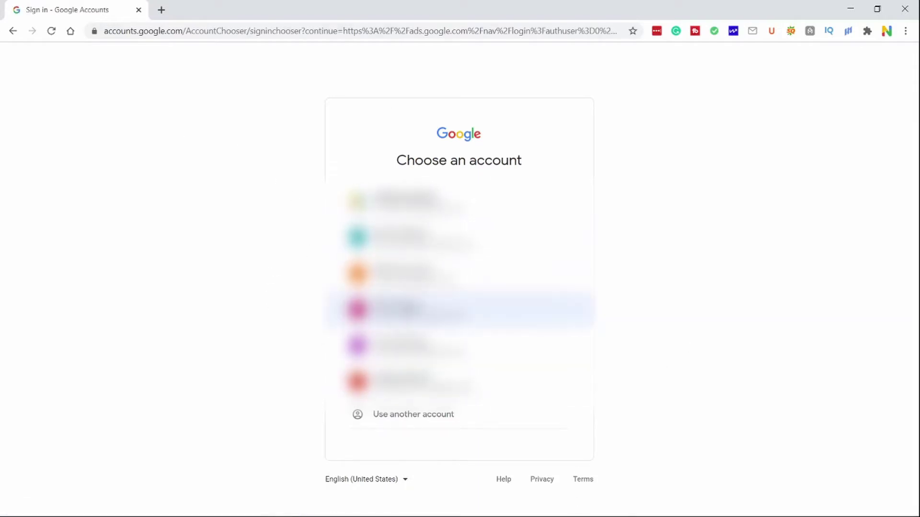
left_click(431, 311)
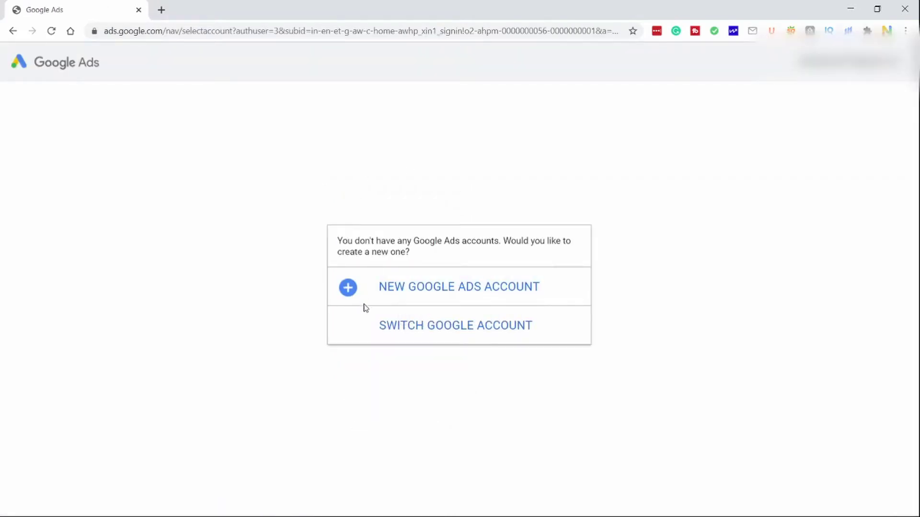
left_click(400, 289)
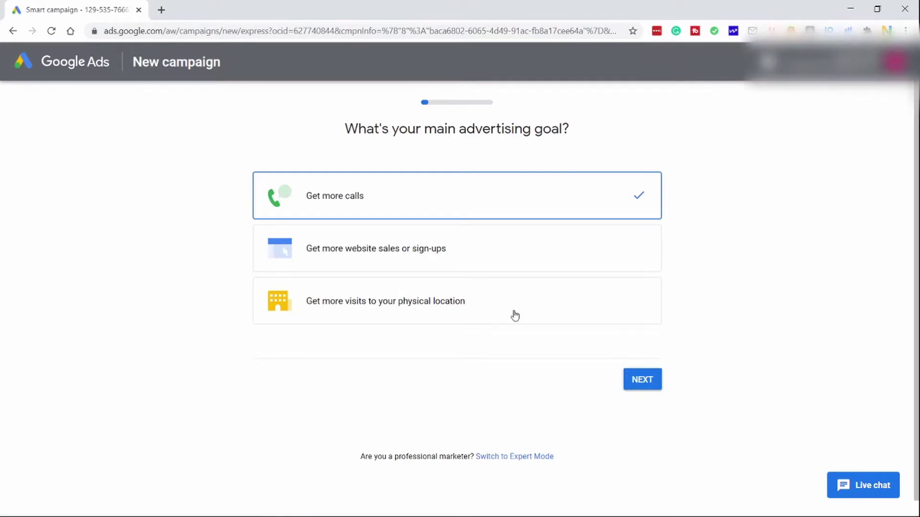
Create the account in Expert Mode without a campaign, submit the India, India Time and Indian Rupee business information, and enter the account
left_click(538, 458)
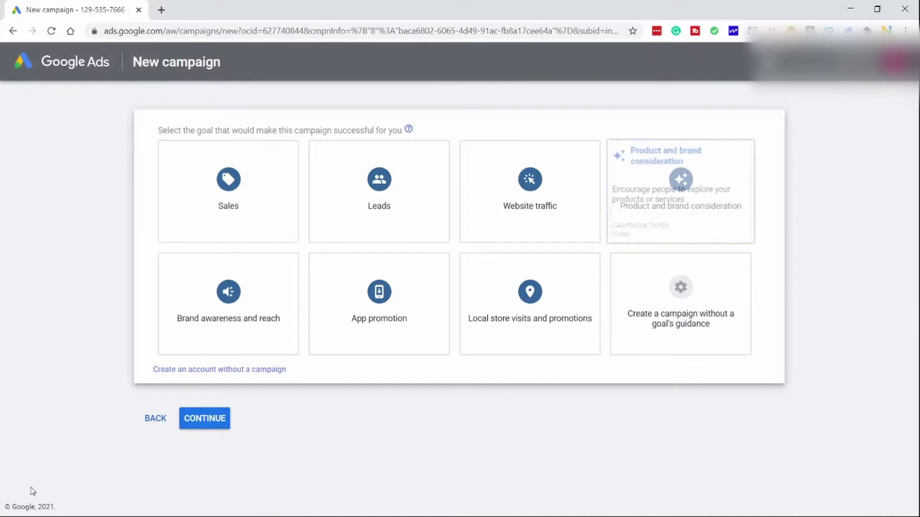
left_click(253, 371)
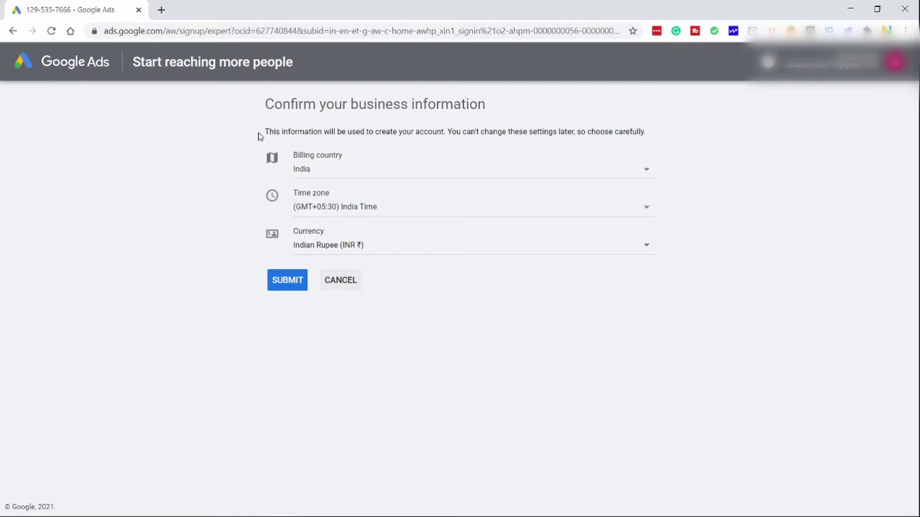
left_click(277, 285)
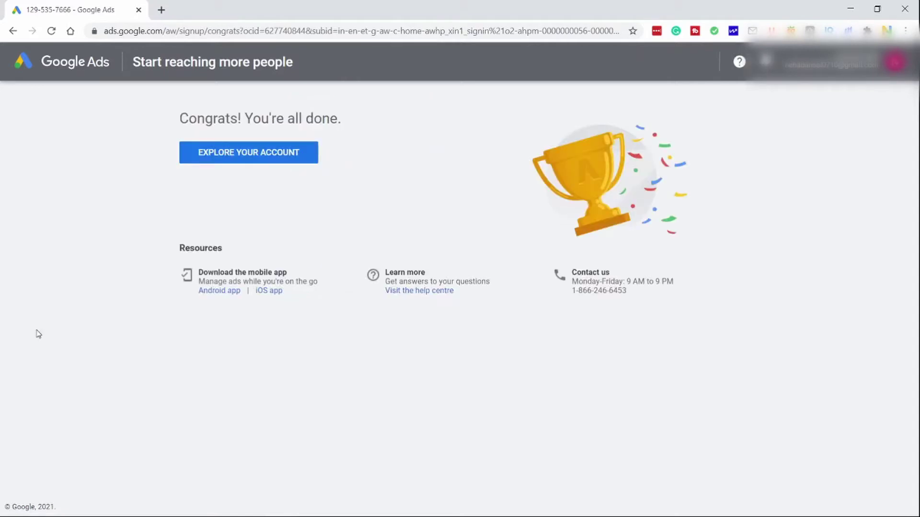
left_click(243, 154)
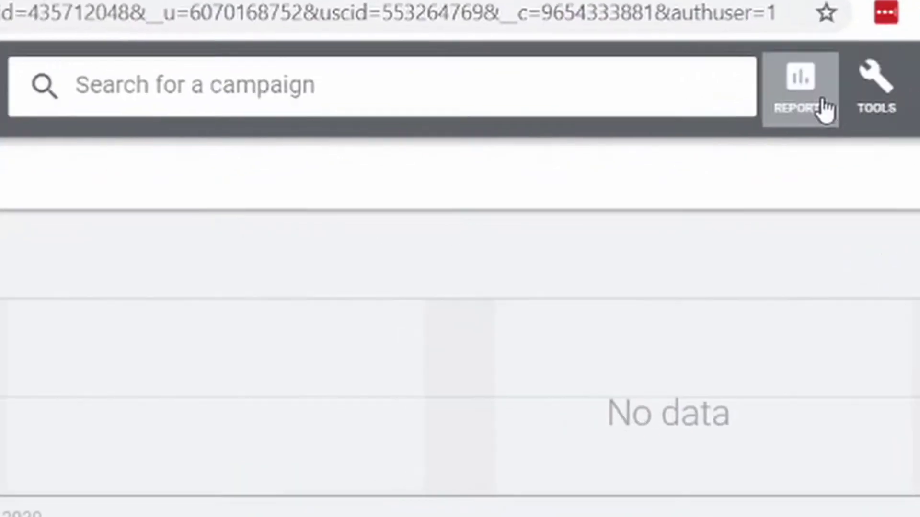
Open Keyword Planner's form for discovering new keywords, compare the website option, and return to starting with keywords
left_click(876, 87)
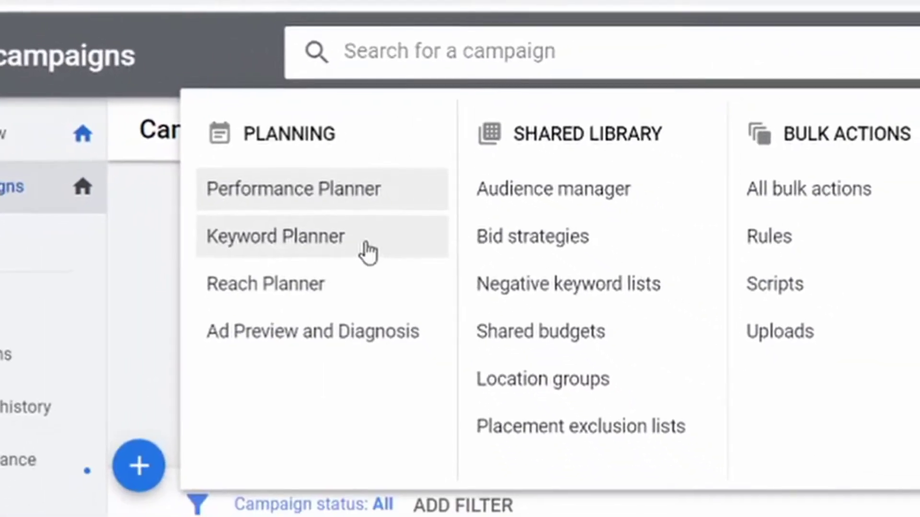
left_click(365, 250)
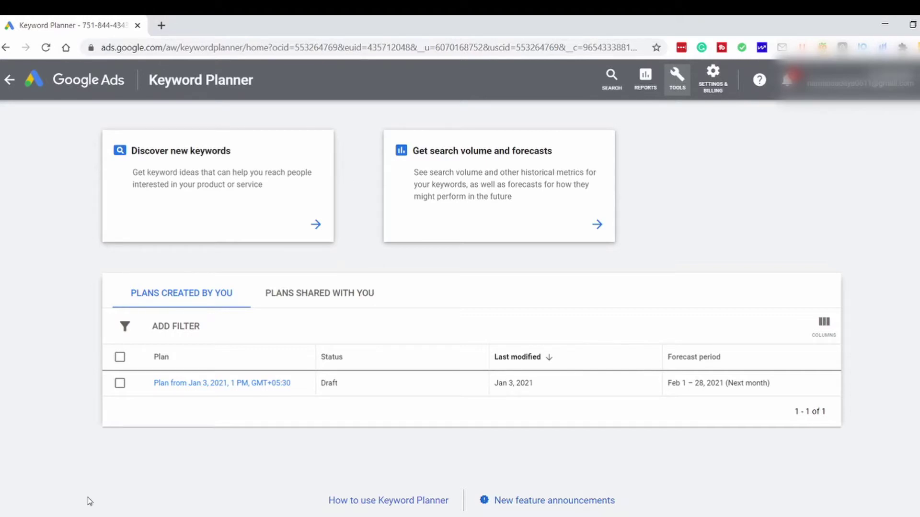
left_click(314, 226)
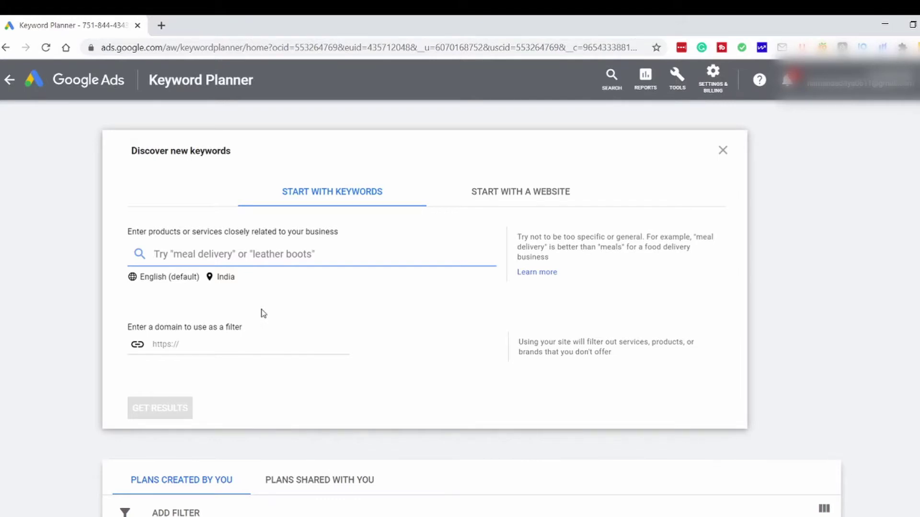
left_click(526, 191)
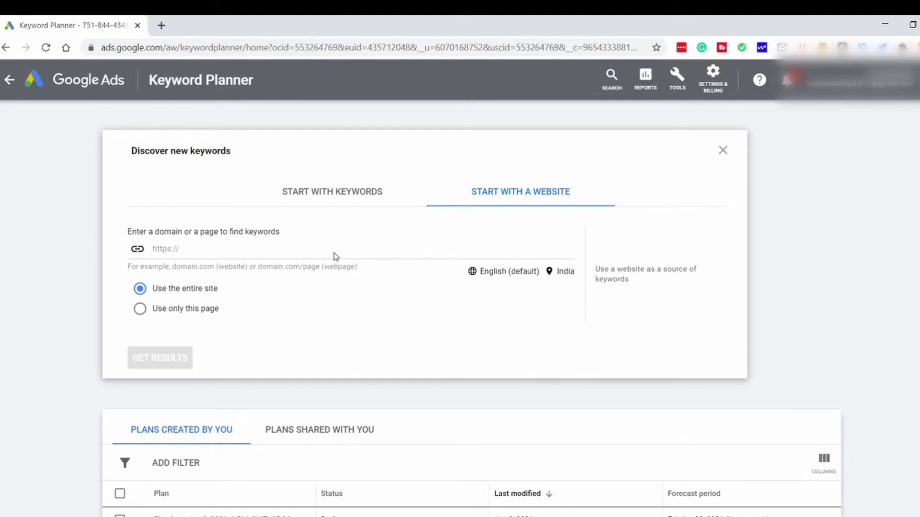
left_click(341, 191)
Enter the seed keywords seo, digital marketing, keyword research, link building and backlinks
left_click(250, 253)
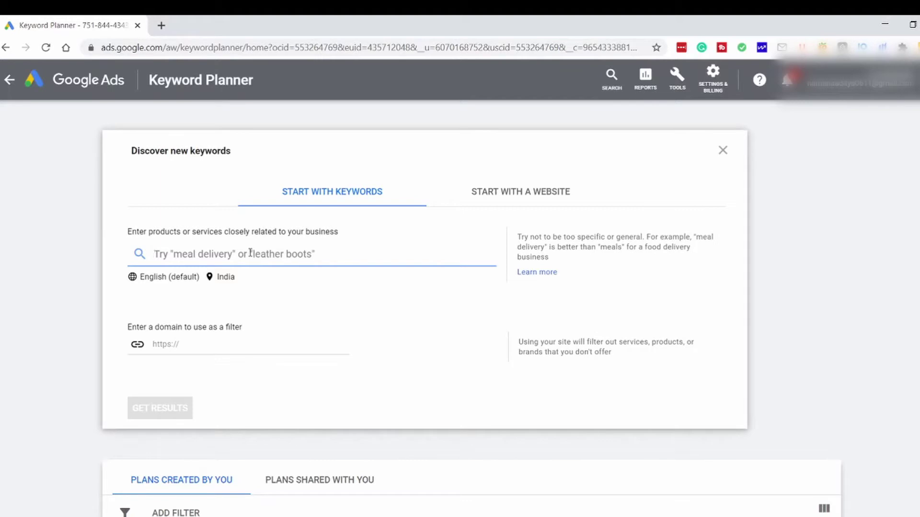
type("seo")
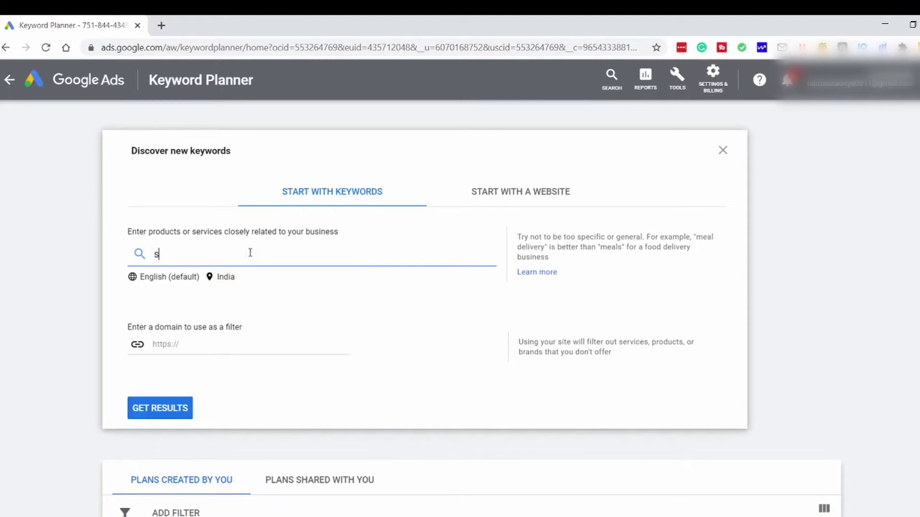
key("Return")
type("digital marketing")
key("Return")
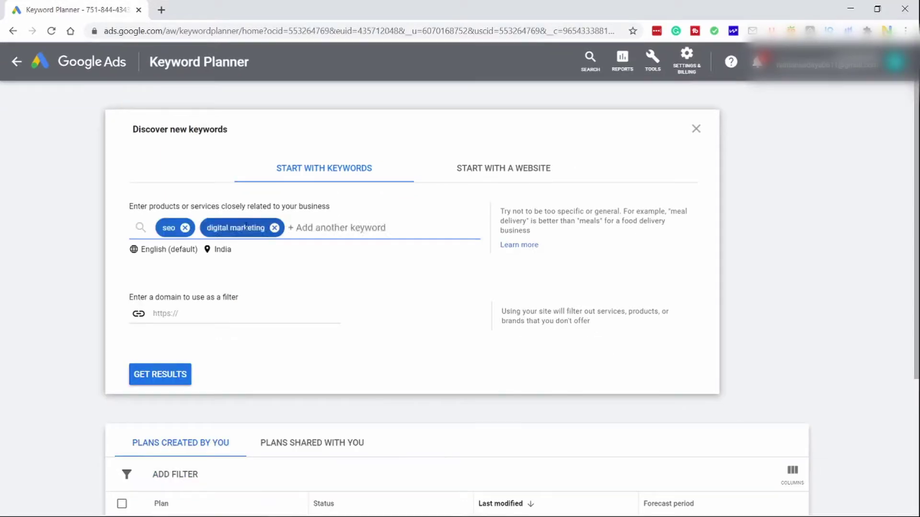
type("keyword research")
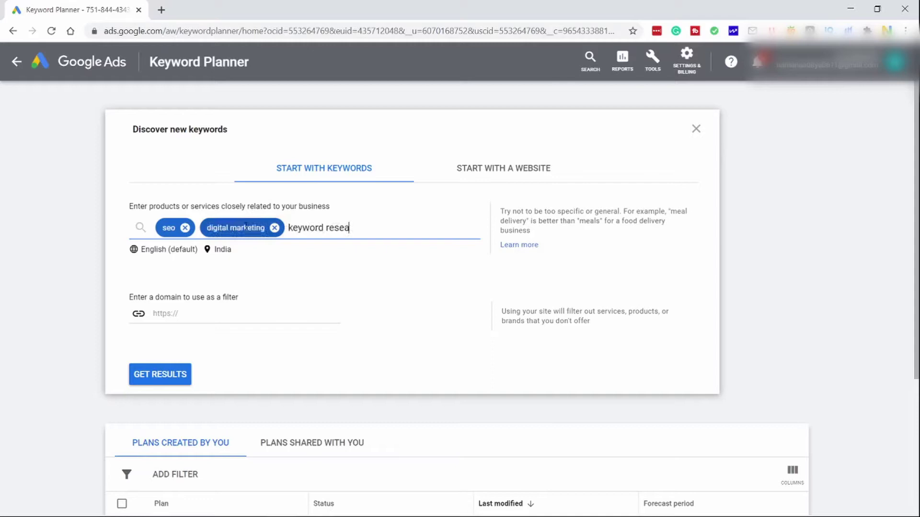
key("Return")
type("link building")
key("Return")
type("backlinks")
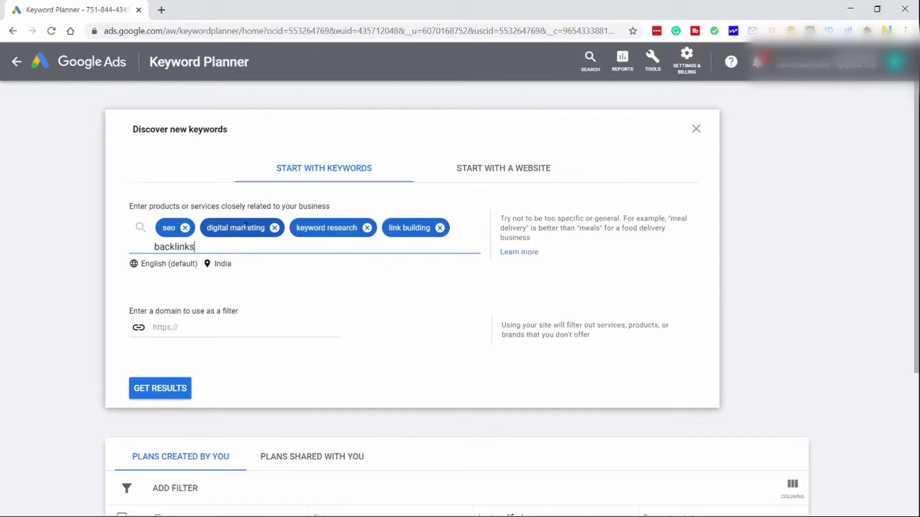
key("Return")
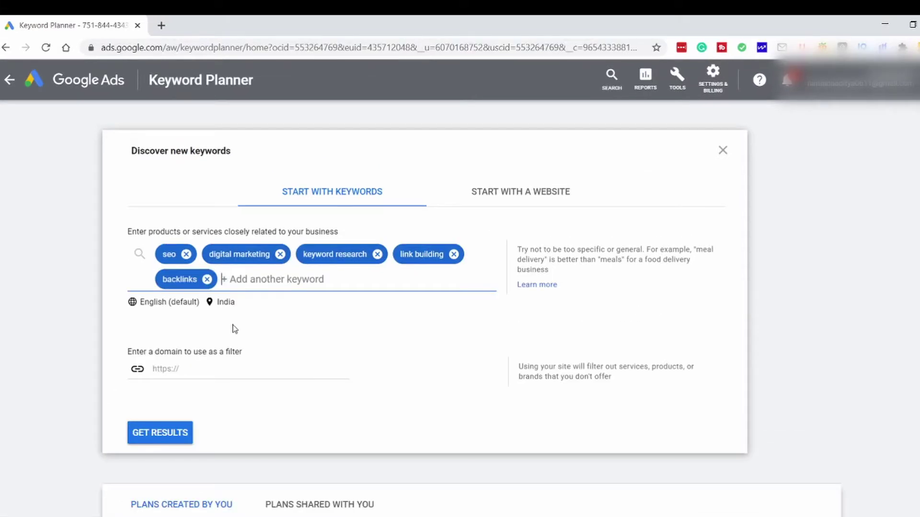
Remove India as the target location so the search covers all locations, and get the keyword results
left_click(220, 305)
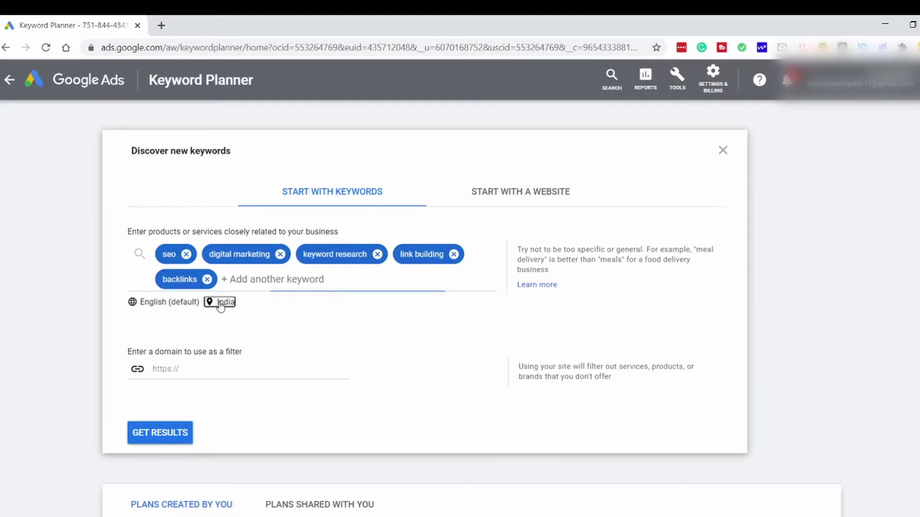
left_click(461, 231)
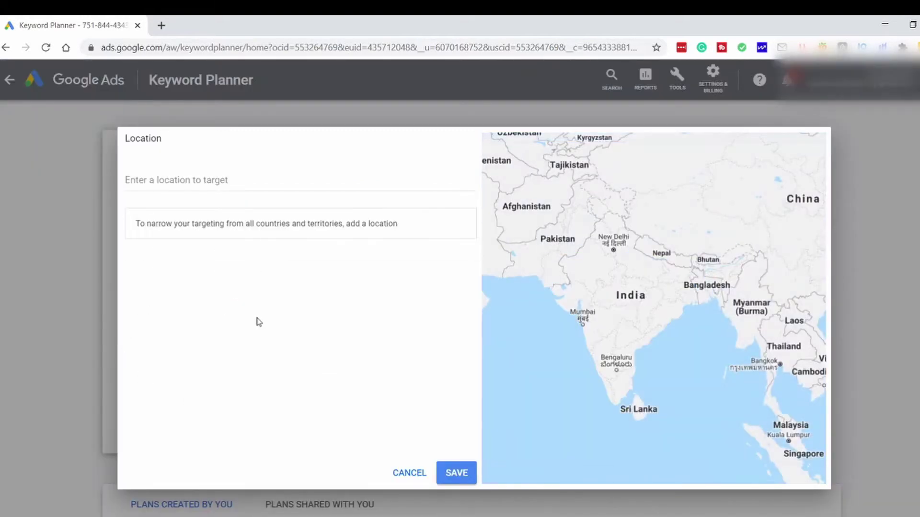
left_click(452, 475)
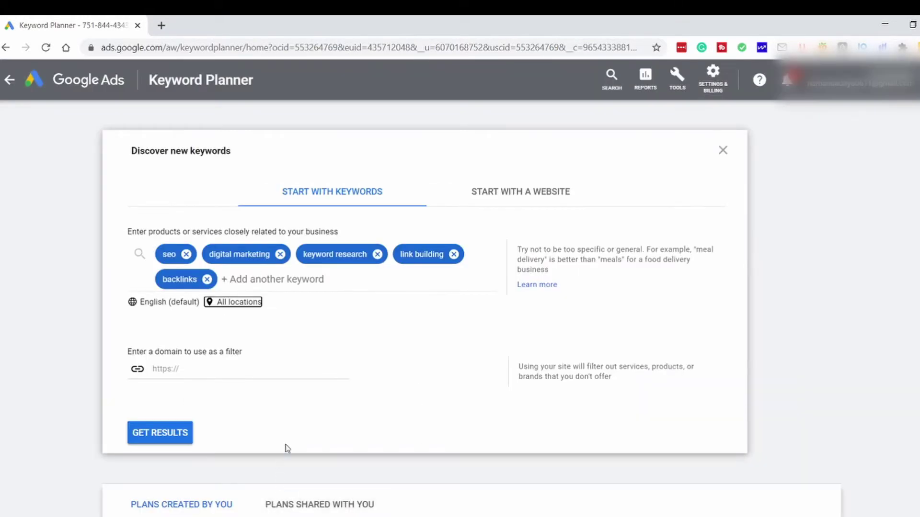
left_click(182, 437)
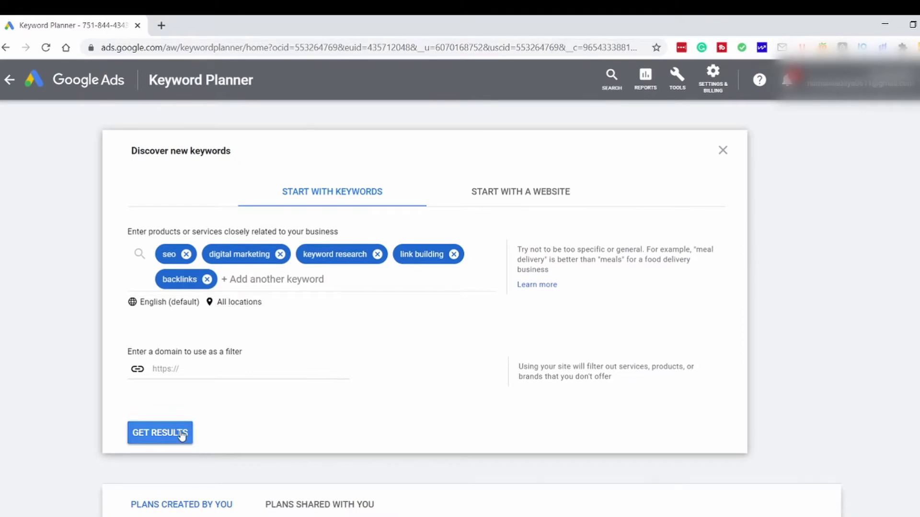
left_click(141, 439)
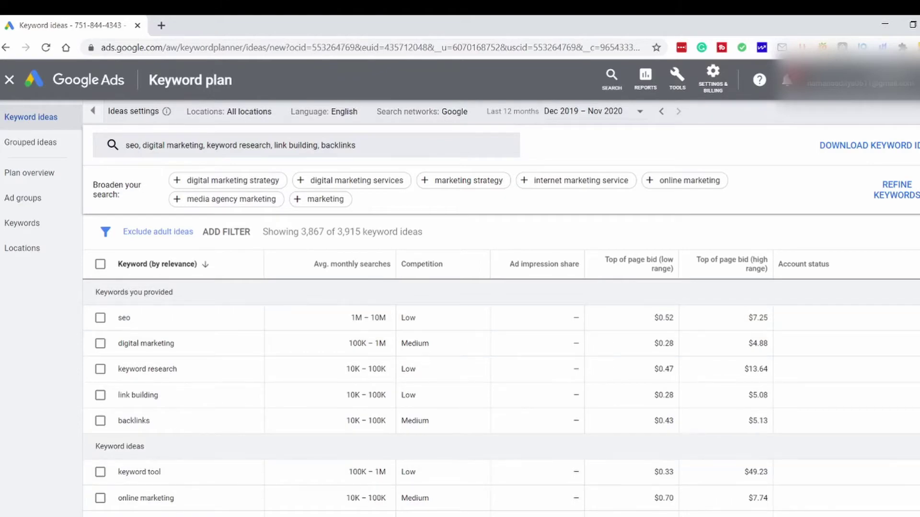
Select all keyword ideas on the current page and add them to the plan as Exact match
left_click(366, 265)
mouse_move(755, 270)
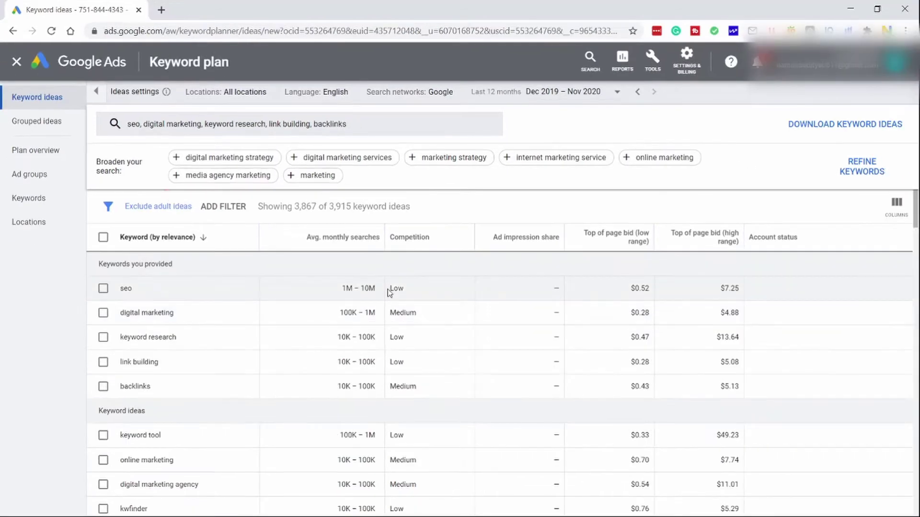
scroll(349, 343, "down", 2)
scroll(353, 353, "up", 2)
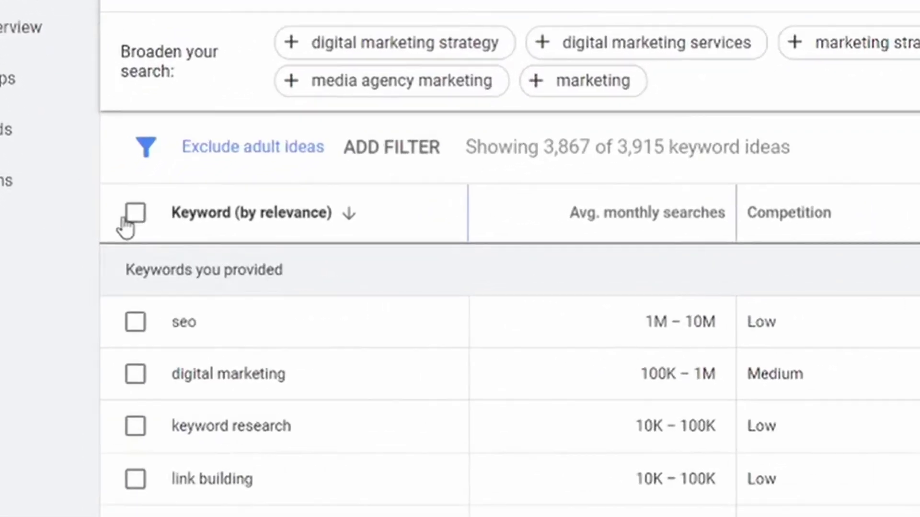
left_click(127, 221)
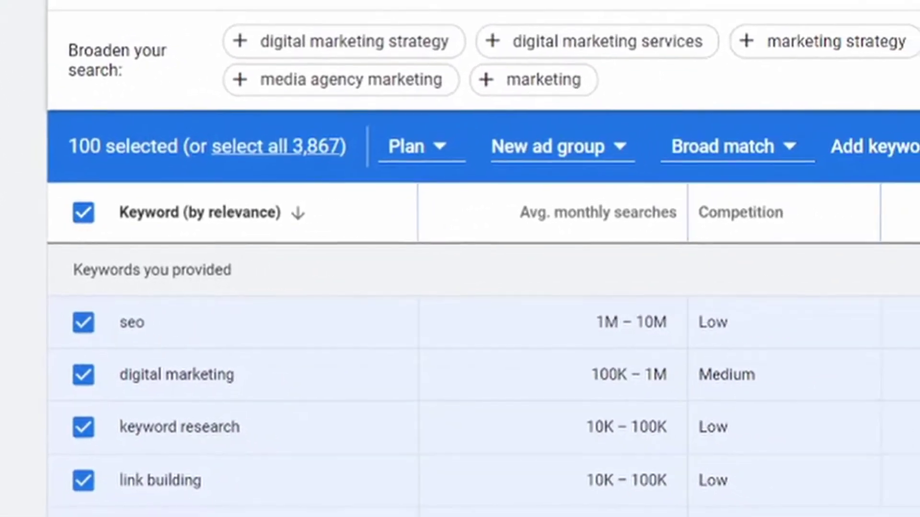
left_click(776, 151)
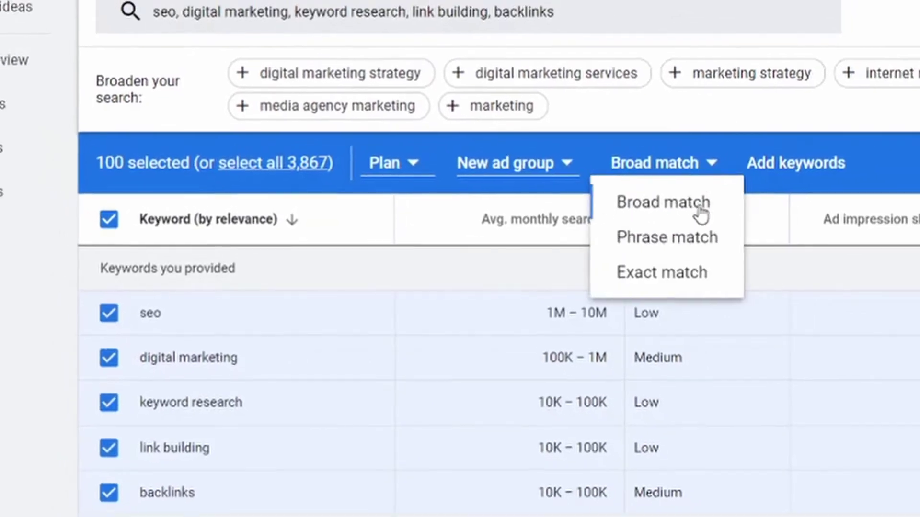
left_click(664, 272)
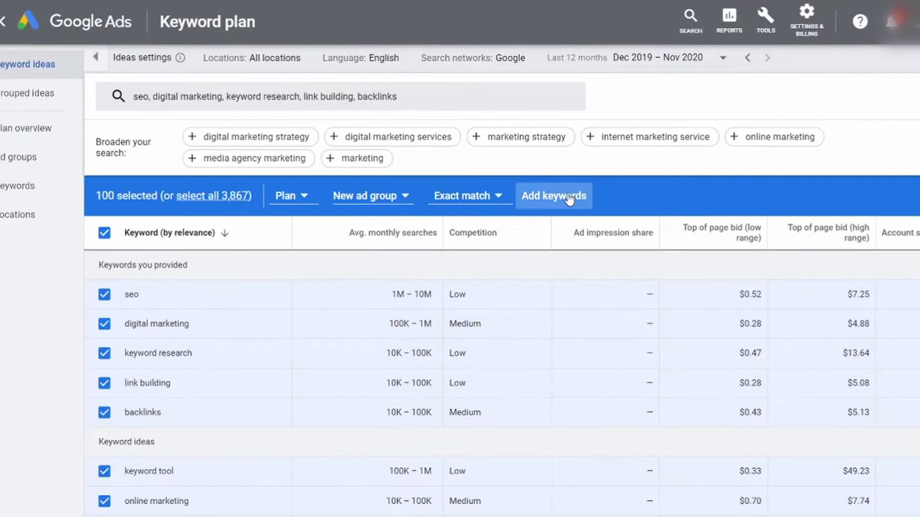
left_click(569, 200)
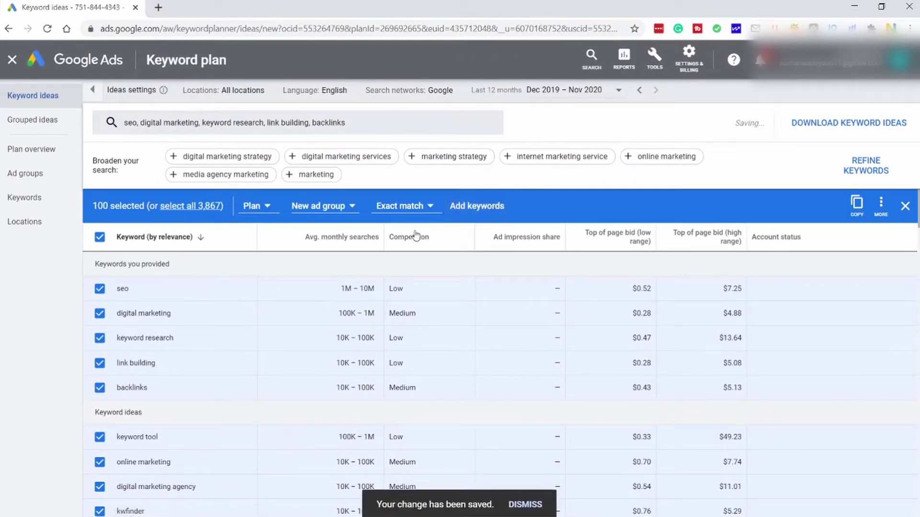
Open the keyword plan's Keywords forecasts and examine the figures for the added keywords
left_click(56, 198)
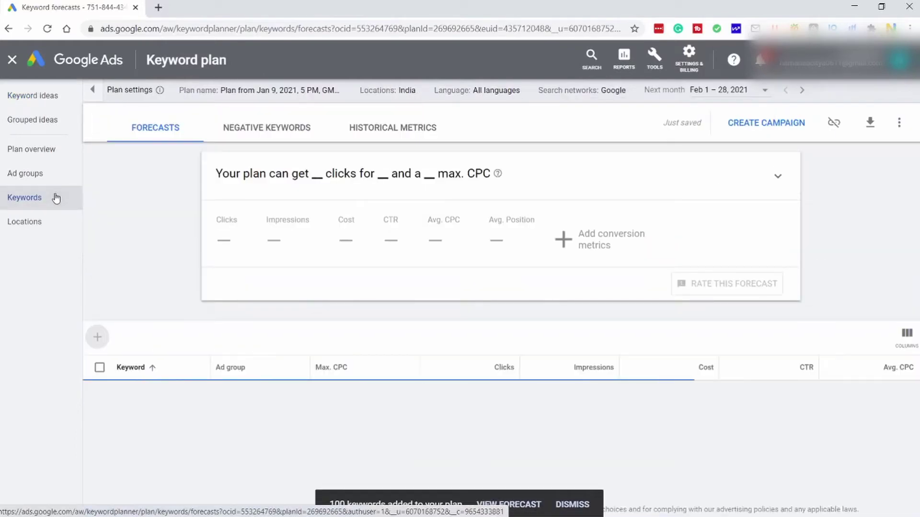
scroll(180, 302, "down", 3)
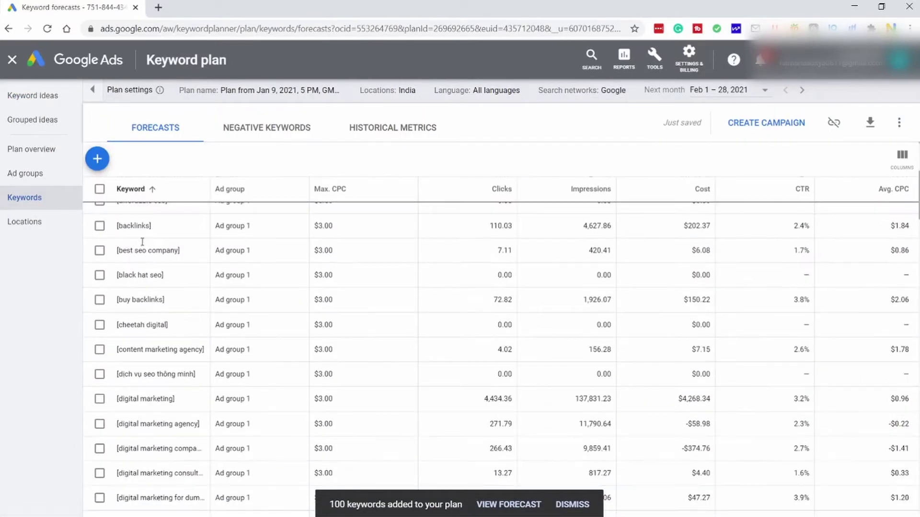
scroll(271, 293, "up", 3)
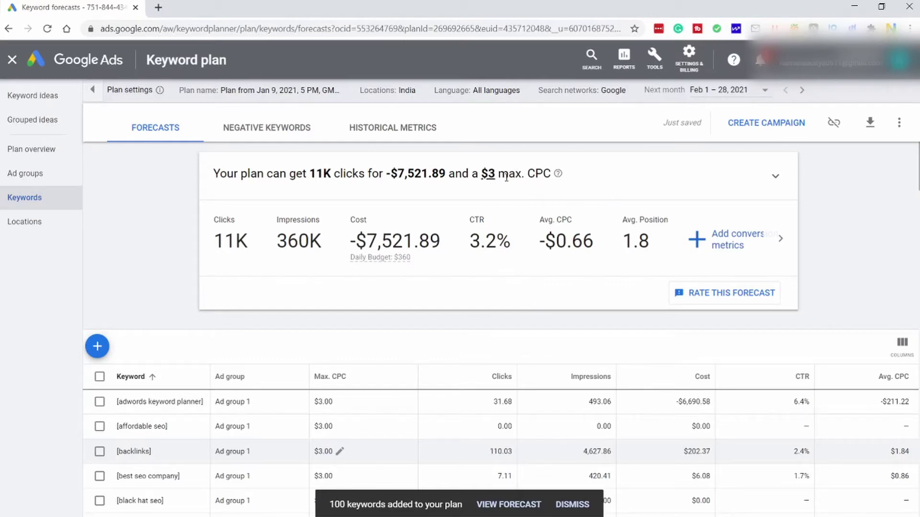
Set the plan's max. CPC to $100 and check the updated forecast
left_click(488, 173)
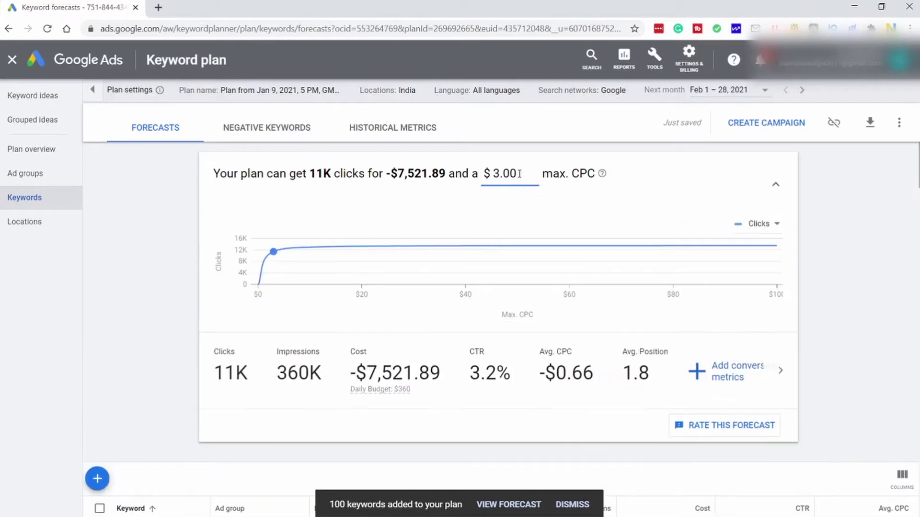
key("BackSpace")
key("BackSpace")
key("BackSpace")
key("BackSpace")
type("100")
left_click(558, 244)
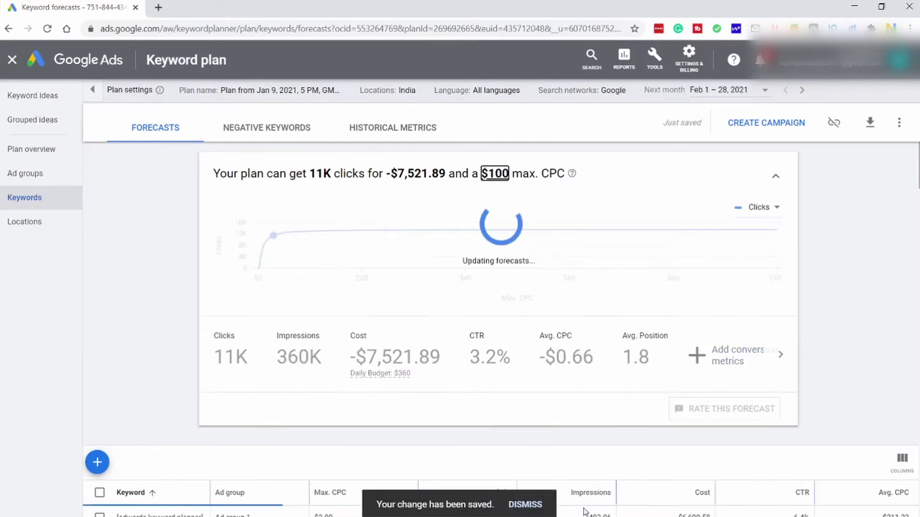
left_click(551, 507)
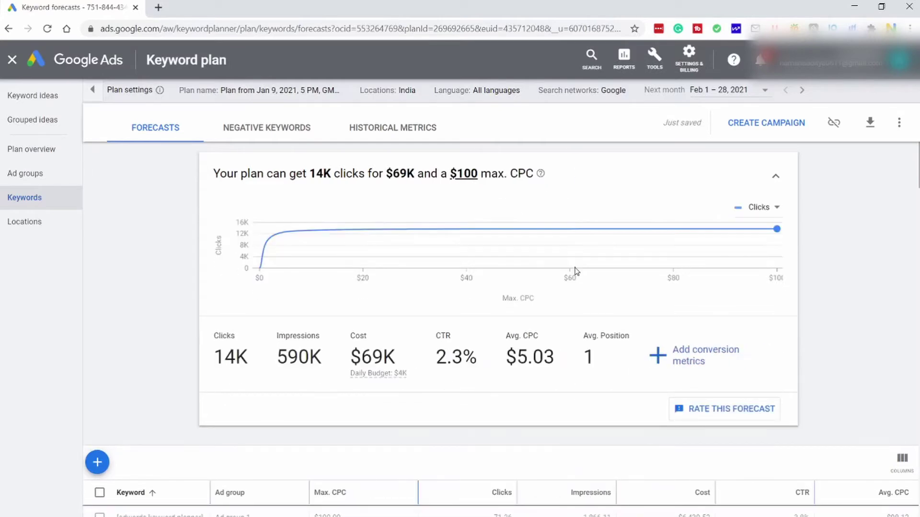
scroll(599, 278, "down", 3)
scroll(660, 276, "up", 3)
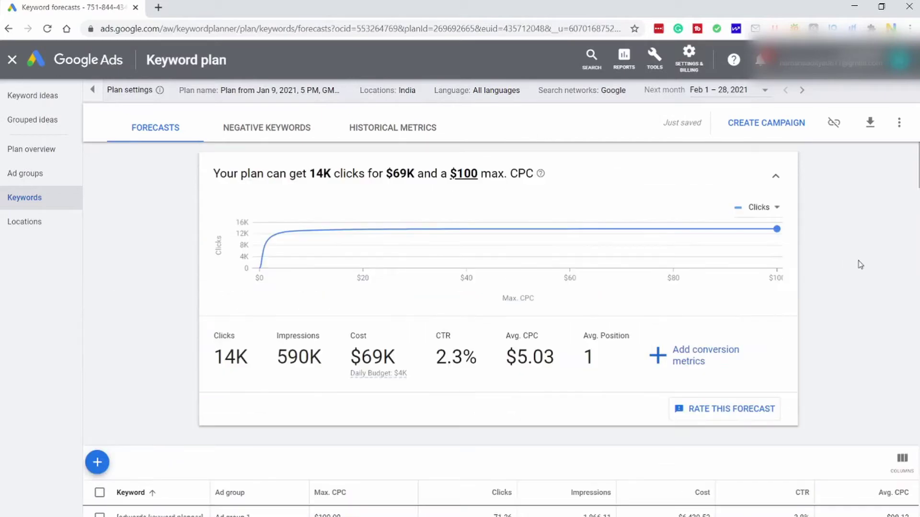
Collapse the forecast chart and sort the plan's keywords by impressions, highest first
left_click(777, 176)
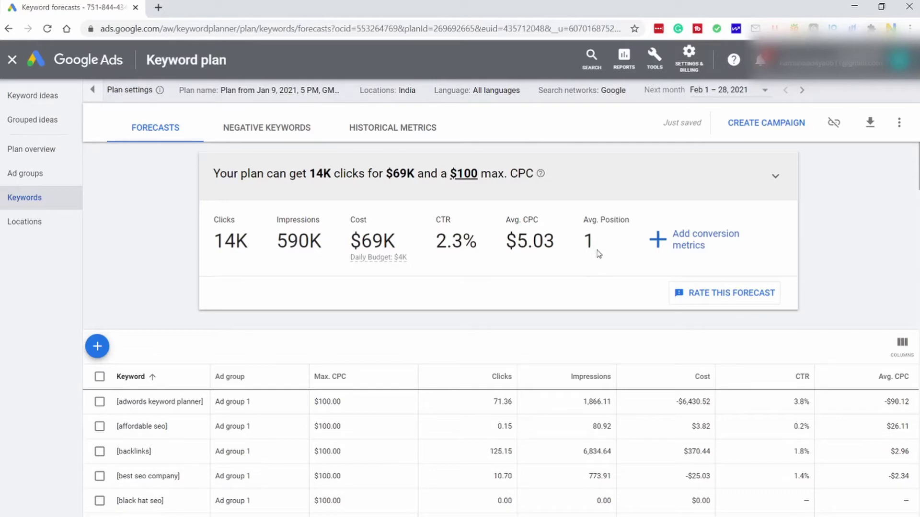
scroll(599, 254, "down", 3)
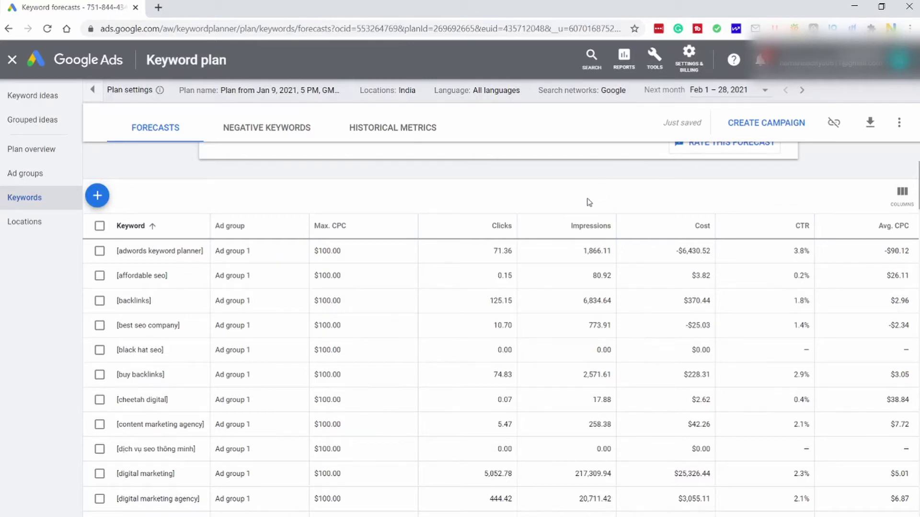
left_click(589, 226)
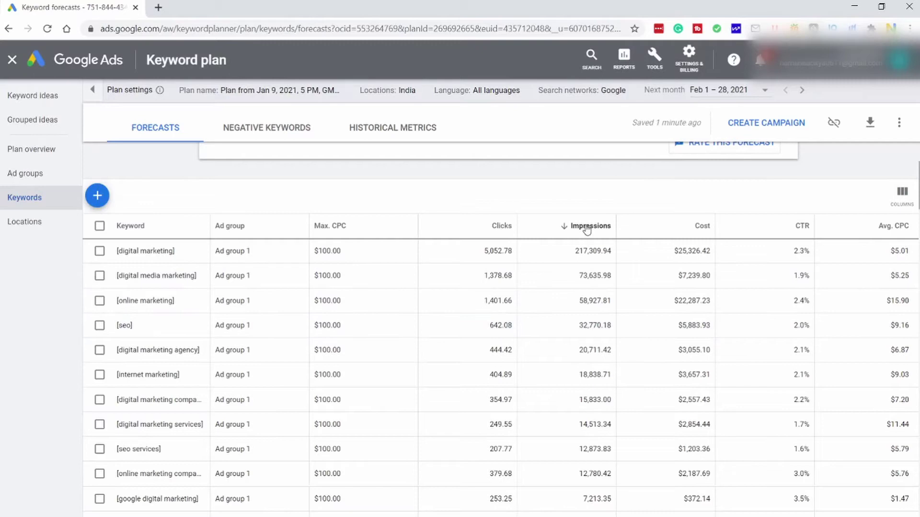
Remove India from the plan's target locations so it covers all locations, and check the updated keyword forecasts
scroll(583, 321, "up", 3)
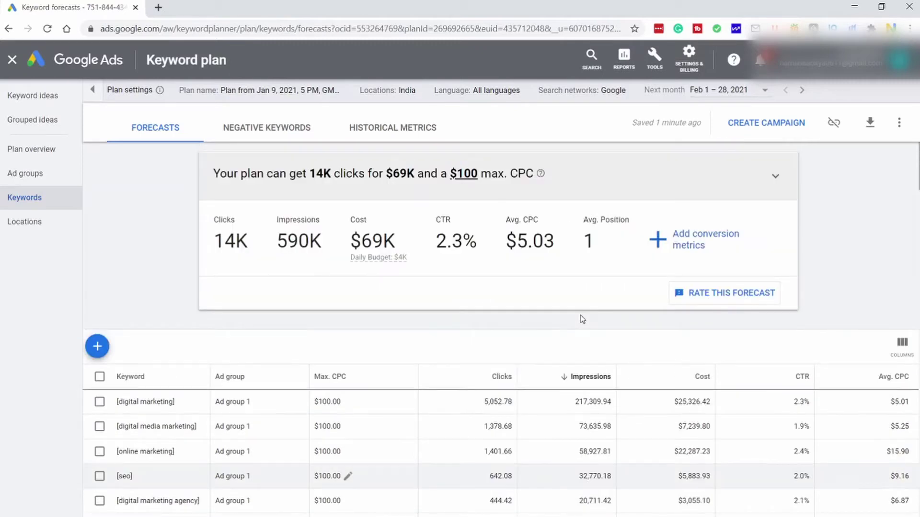
left_click(411, 94)
left_click(450, 218)
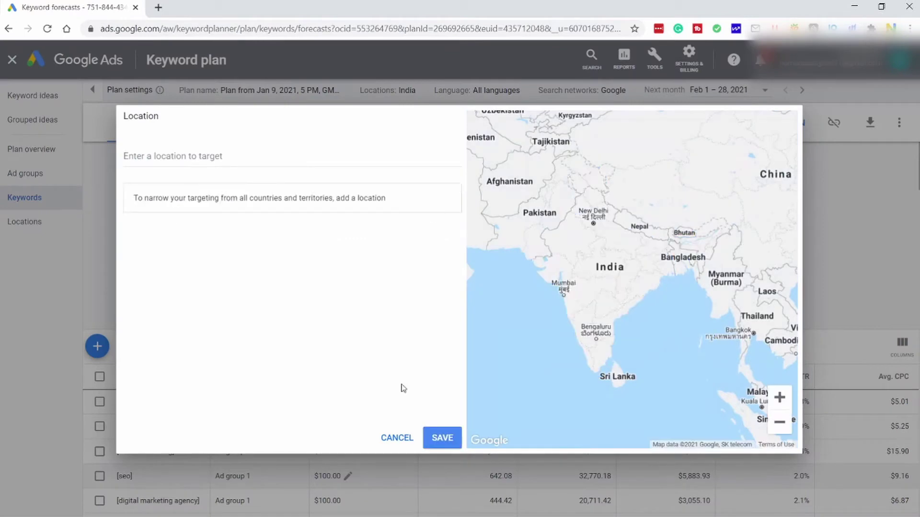
left_click(442, 438)
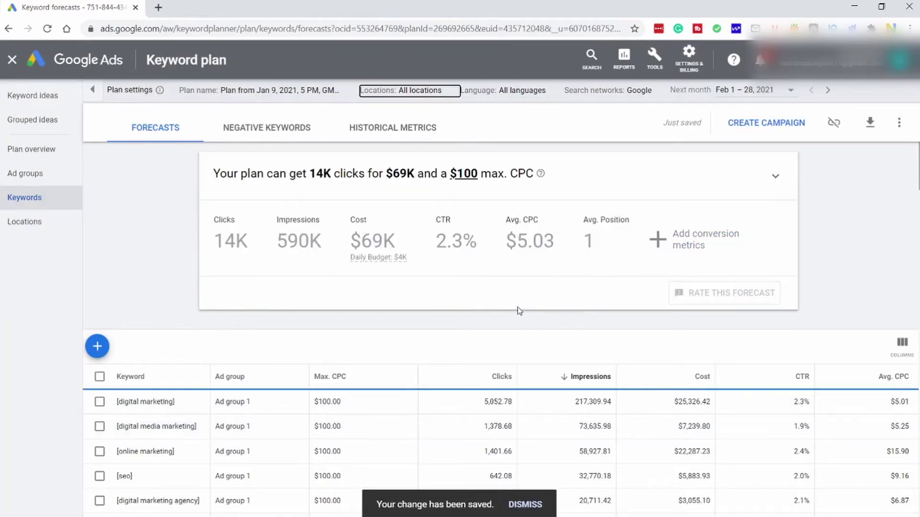
scroll(519, 309, "down", 3)
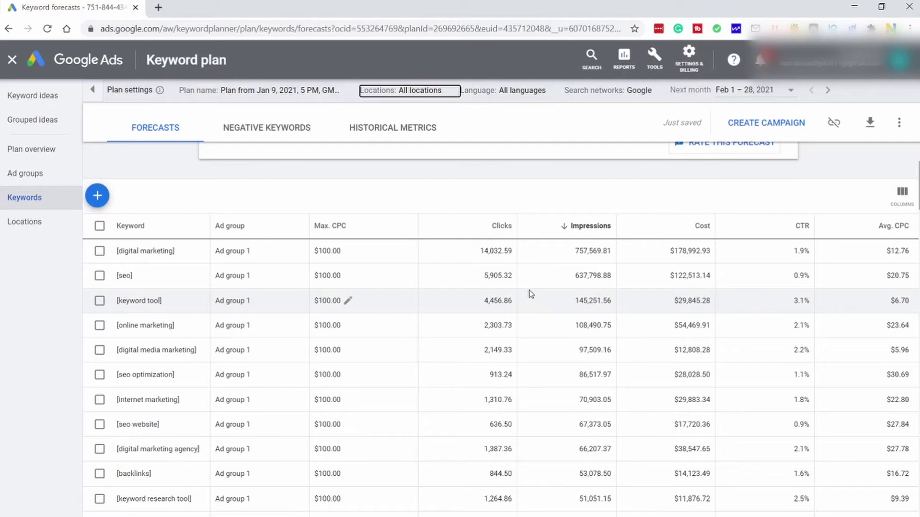
scroll(531, 294, "up", 3)
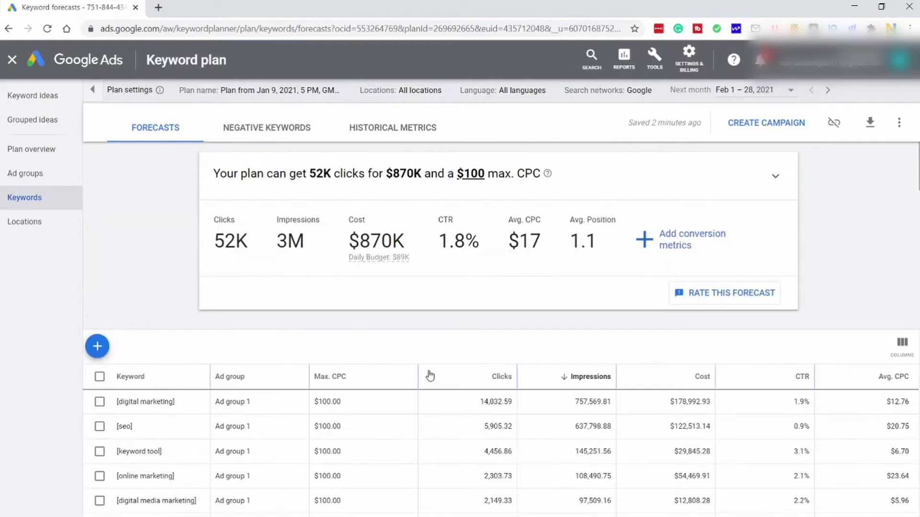
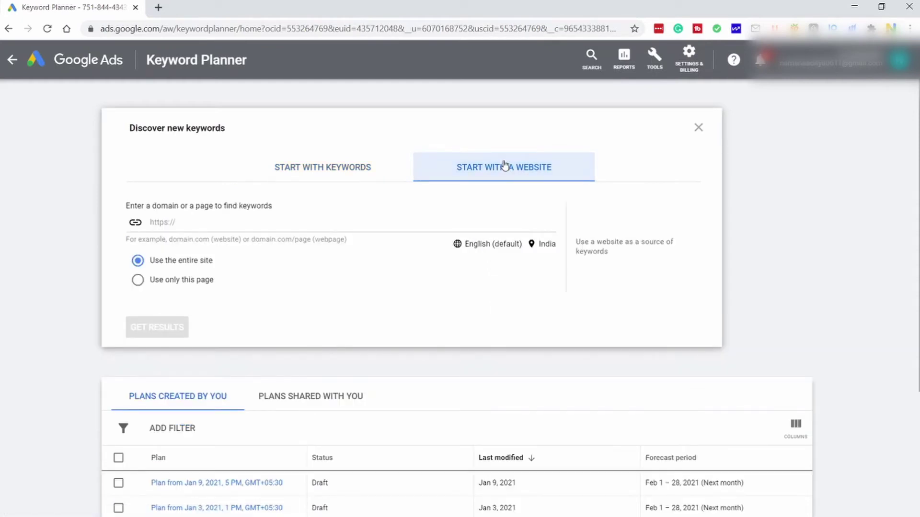
Enter neilpatel.com as the website to find new keywords from
left_click(377, 231)
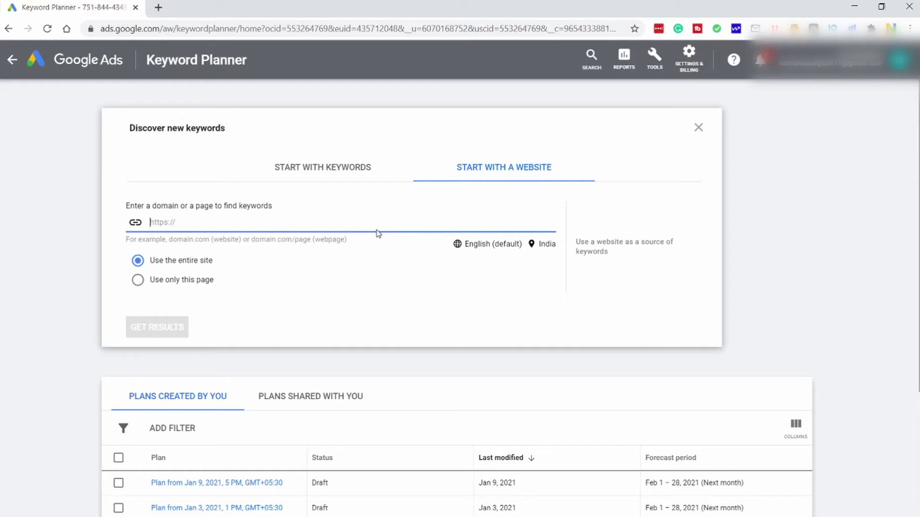
type("n")
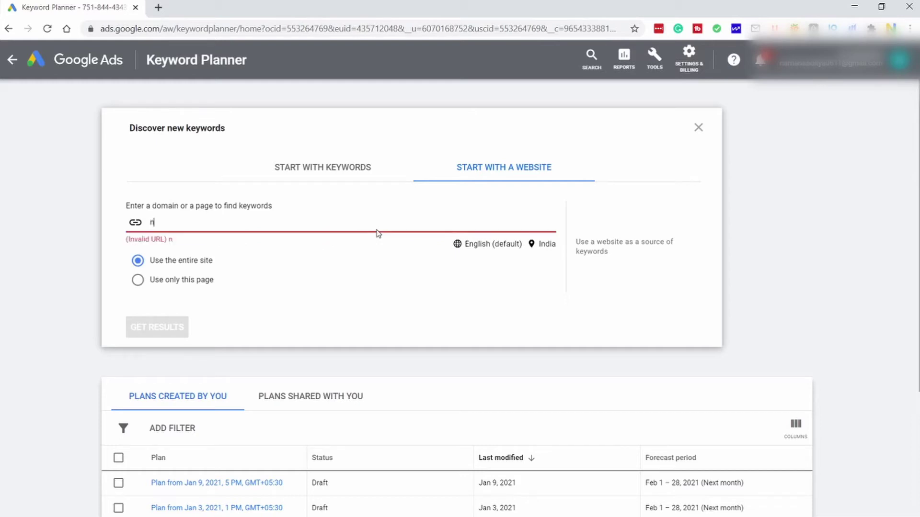
type("eilpatel.com")
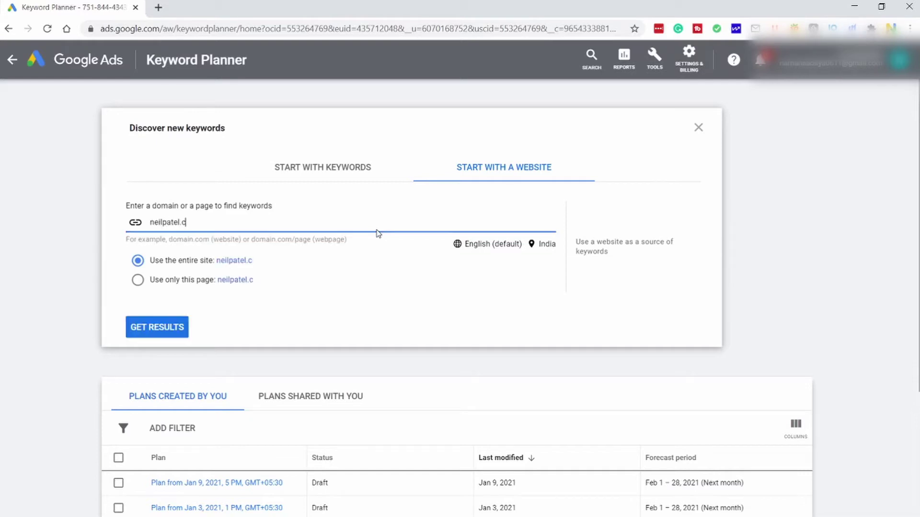
Remove India as the search location, get keyword results for the entire site, and look through the ideas
left_click(544, 243)
left_click(448, 220)
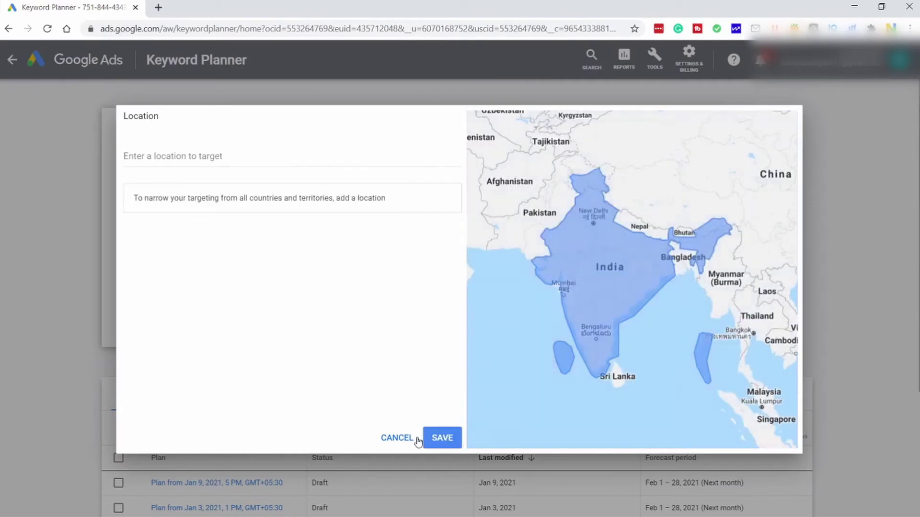
left_click(441, 437)
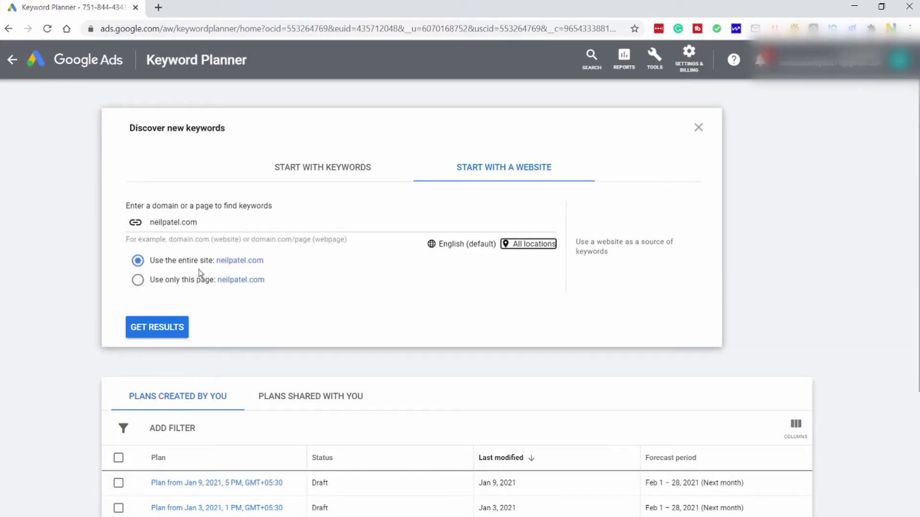
left_click(165, 326)
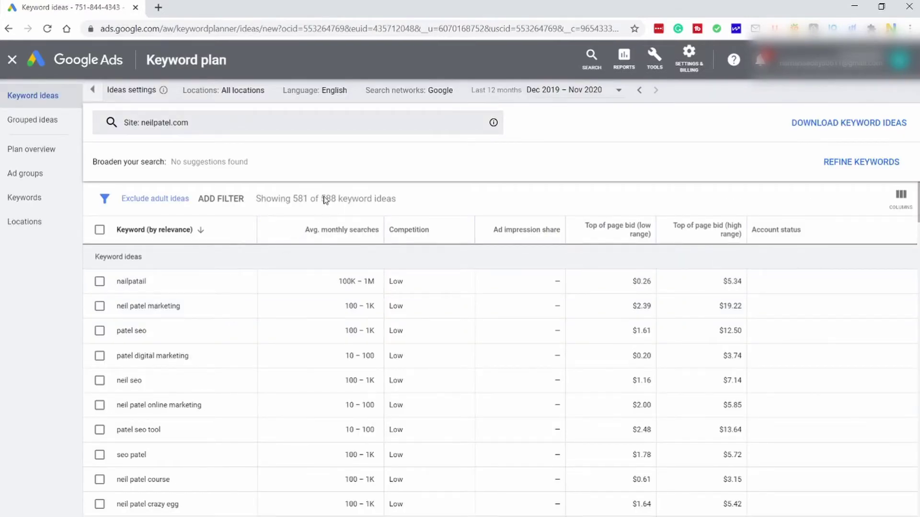
scroll(201, 288, "down", 10)
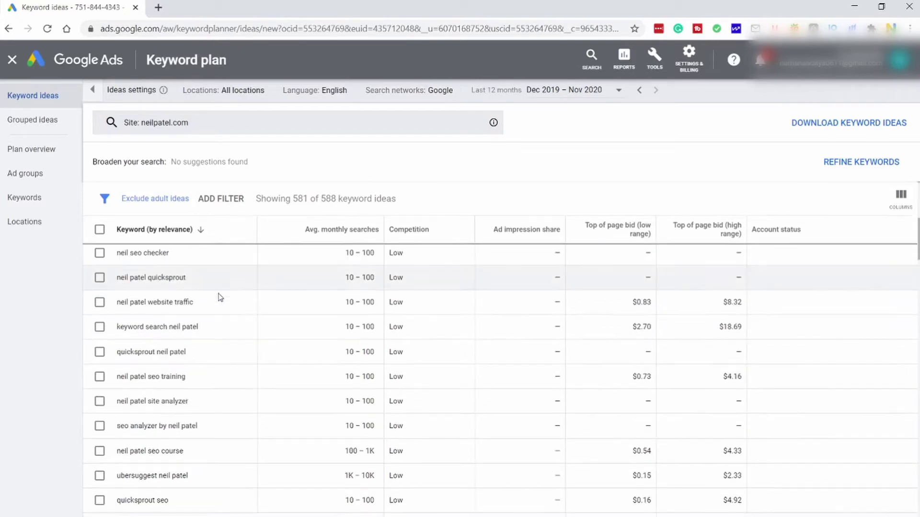
scroll(201, 355, "up", 10)
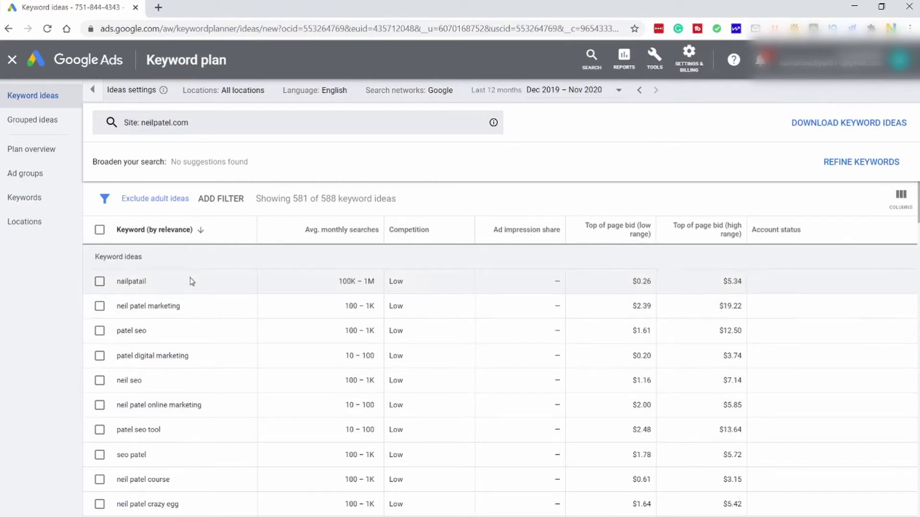
Filter the keyword ideas to text that does not contain "neil", "patel" or "quicksprout"
left_click(221, 198)
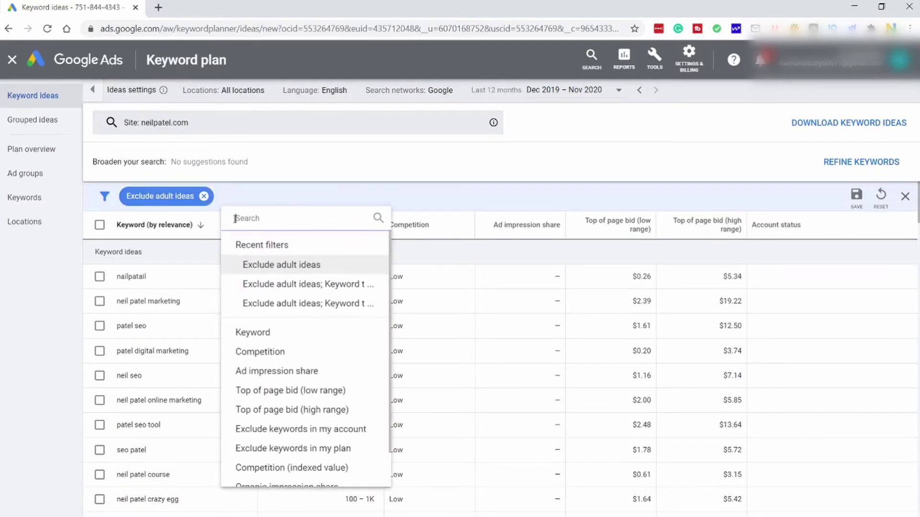
left_click(300, 334)
left_click(290, 250)
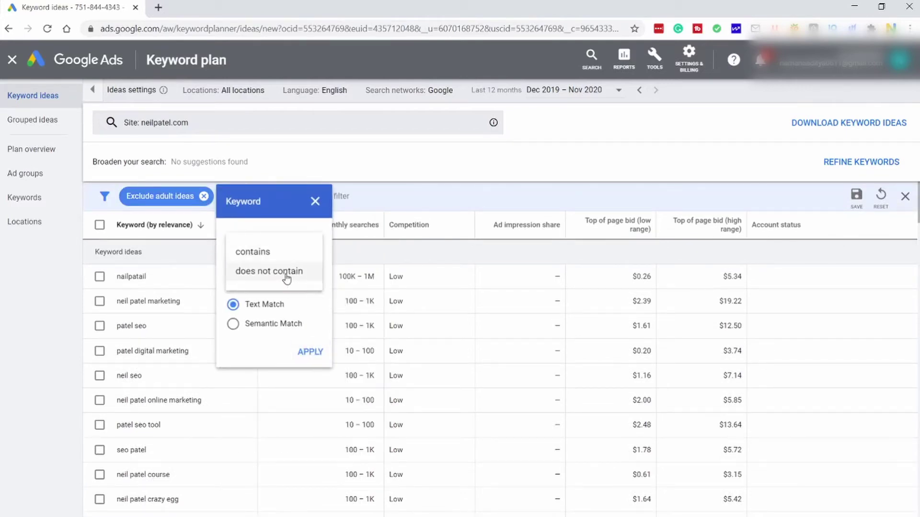
left_click(287, 273)
left_click(285, 271)
type("neil")
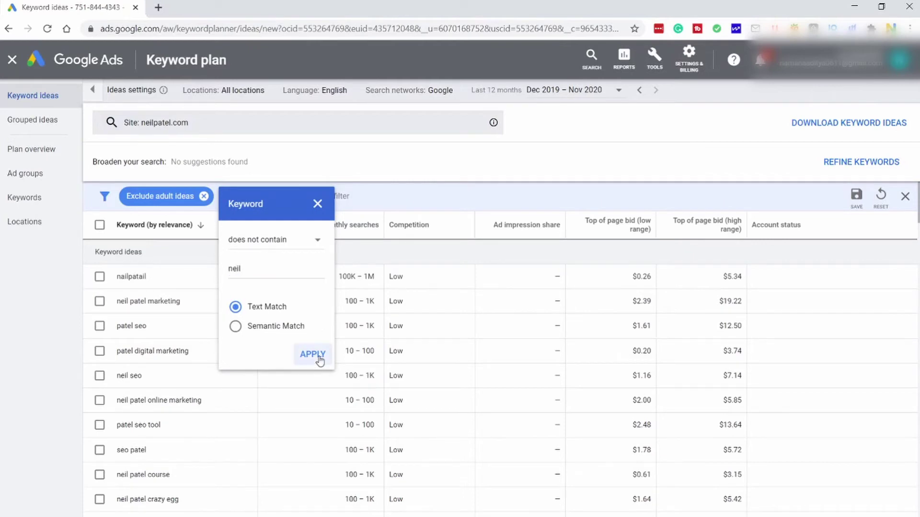
left_click(313, 354)
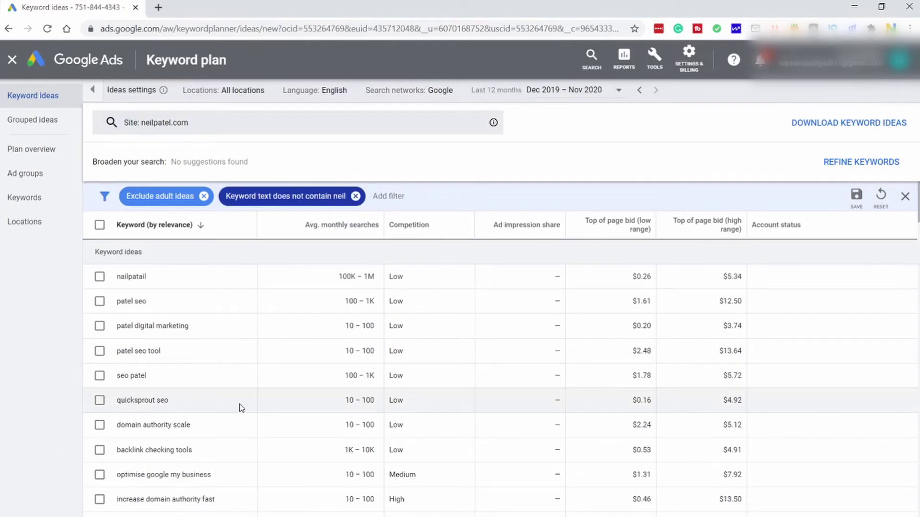
left_click(388, 196)
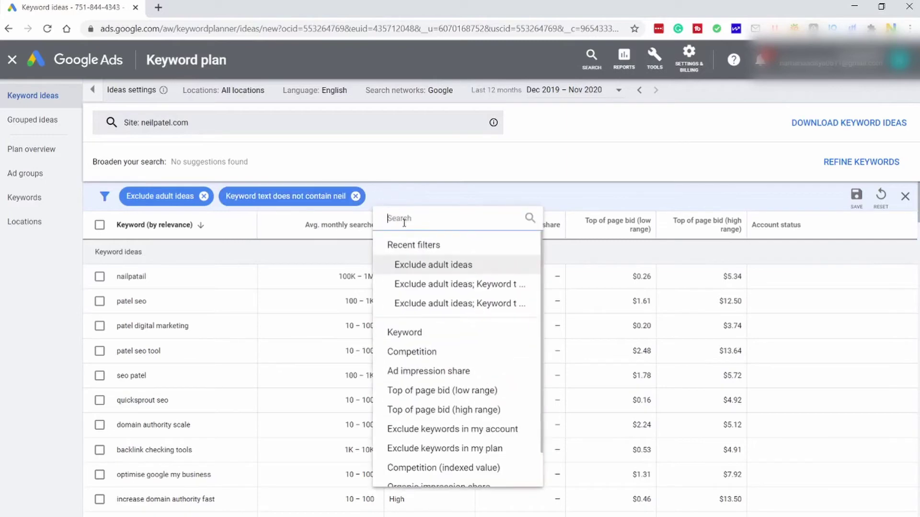
left_click(403, 329)
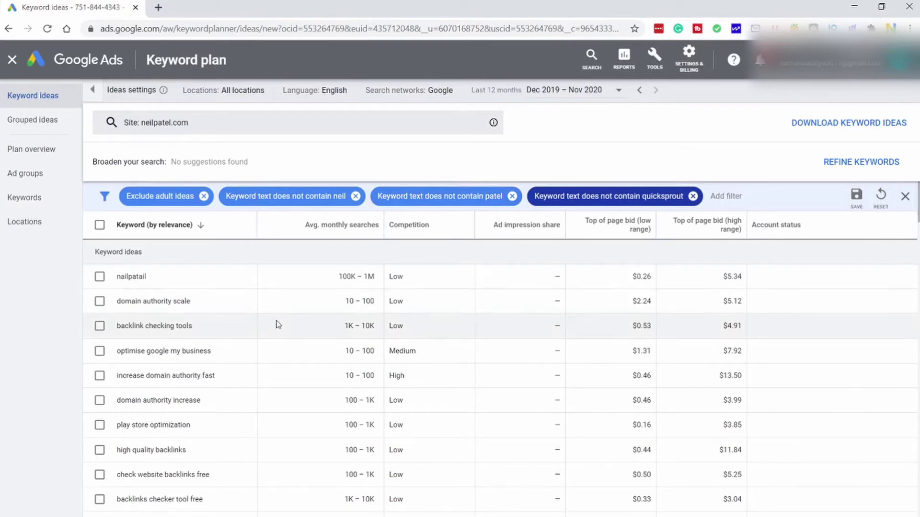
Sort the filtered keyword ideas by average monthly searches, highest first, and look through them
left_click(324, 232)
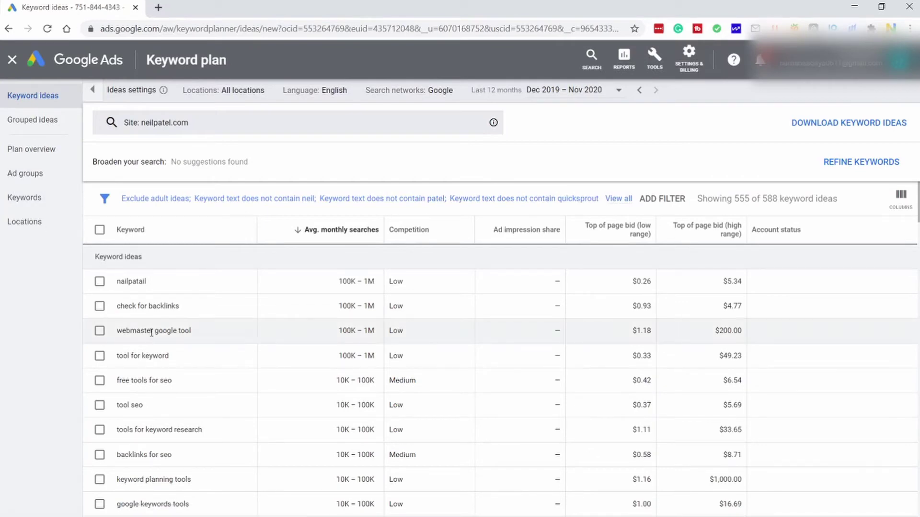
scroll(174, 331, "down", 2)
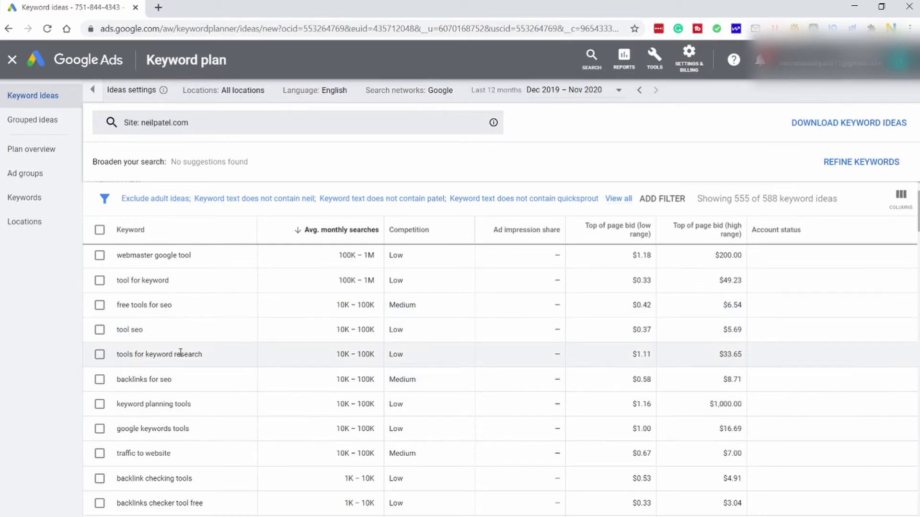
scroll(180, 353, "down", 2)
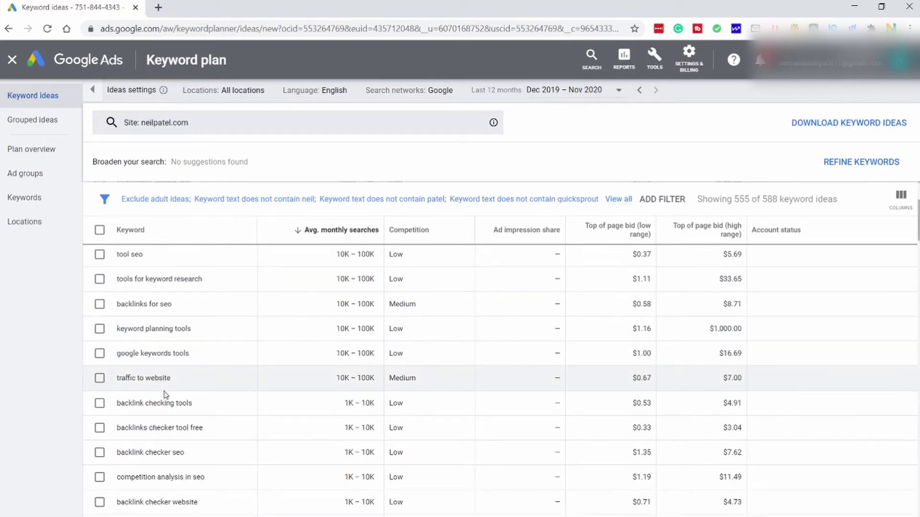
scroll(164, 396, "down", 2)
scroll(172, 376, "down", 3)
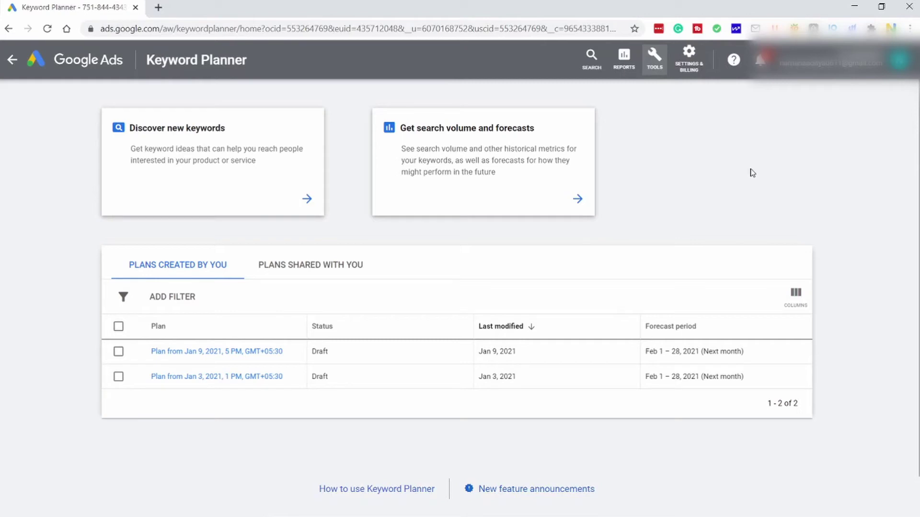
Discover new keywords from the seed terms fitness, weight loss, diet and gym, and get the results
left_click(229, 163)
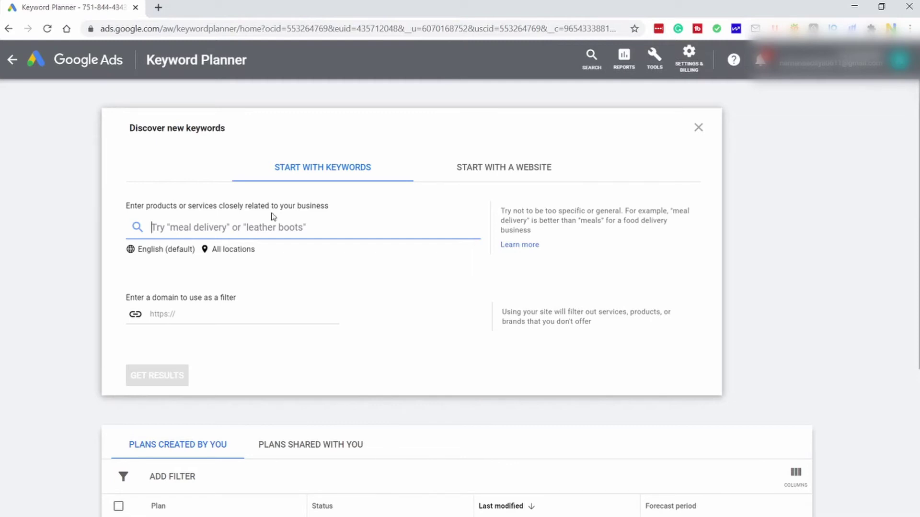
type("fitness weight loss")
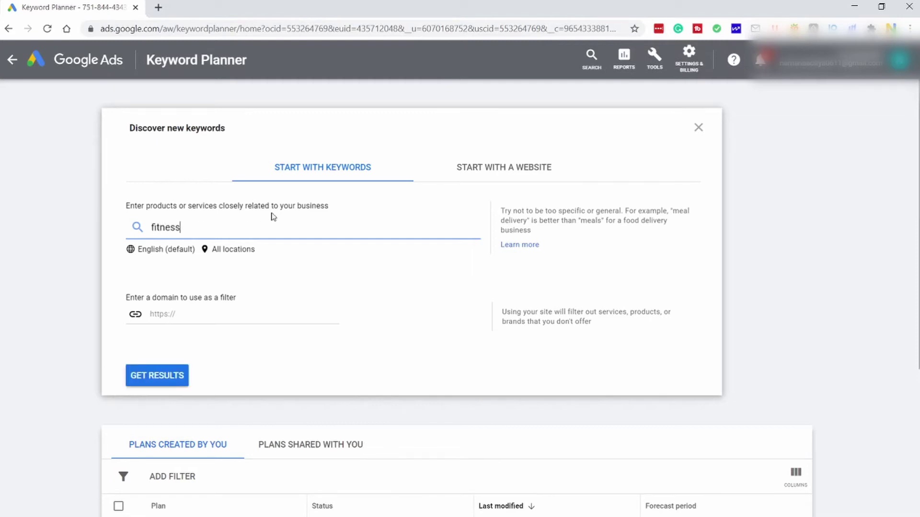
key("Return")
type("weight loss")
key("Return")
type("diet")
key("Return")
type("gym")
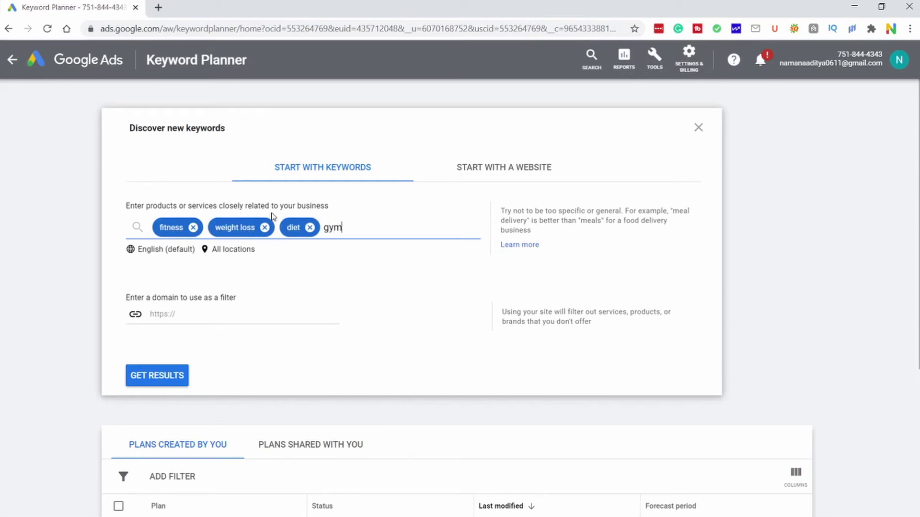
key("Return")
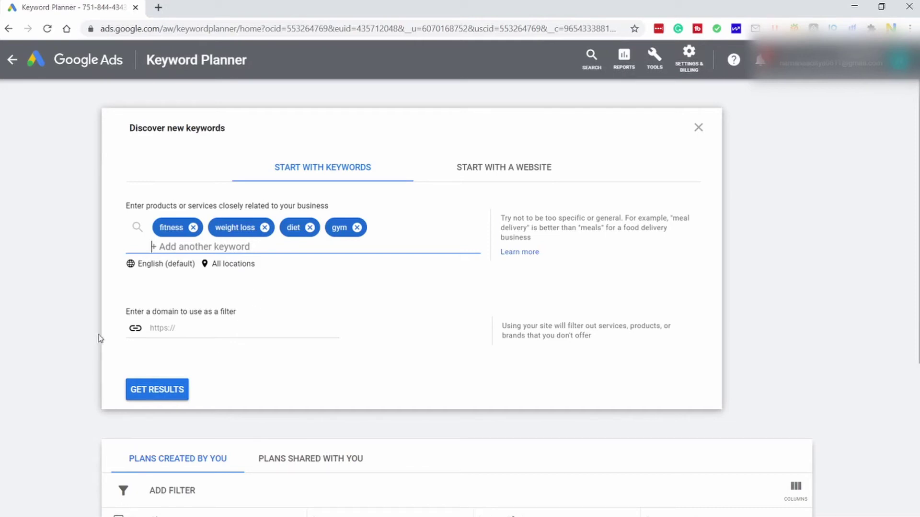
left_click(130, 396)
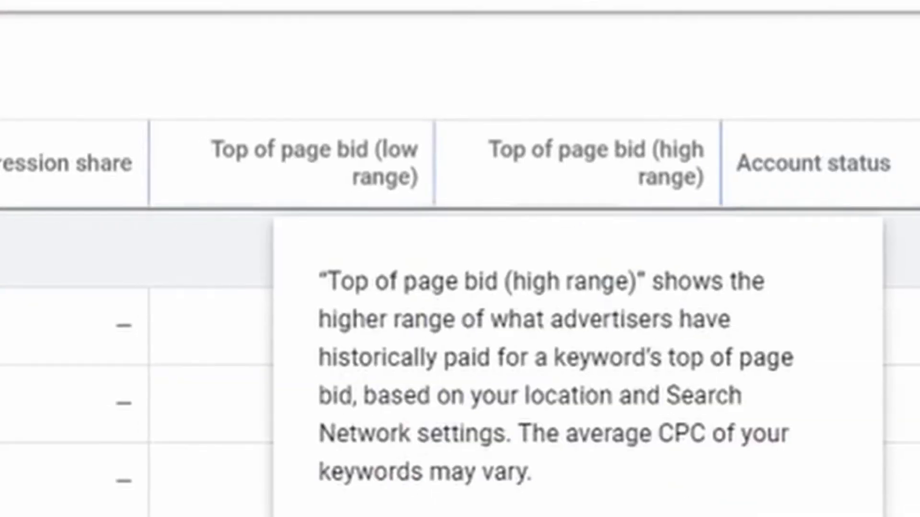
Sort the keyword ideas by top of page bid (high range), highest first, and review the bids
left_click(599, 141)
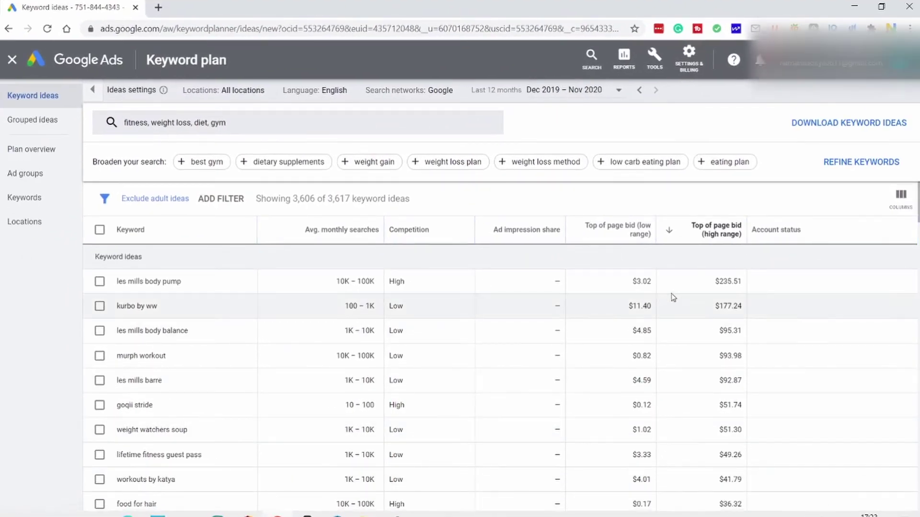
scroll(673, 293, "down", 3)
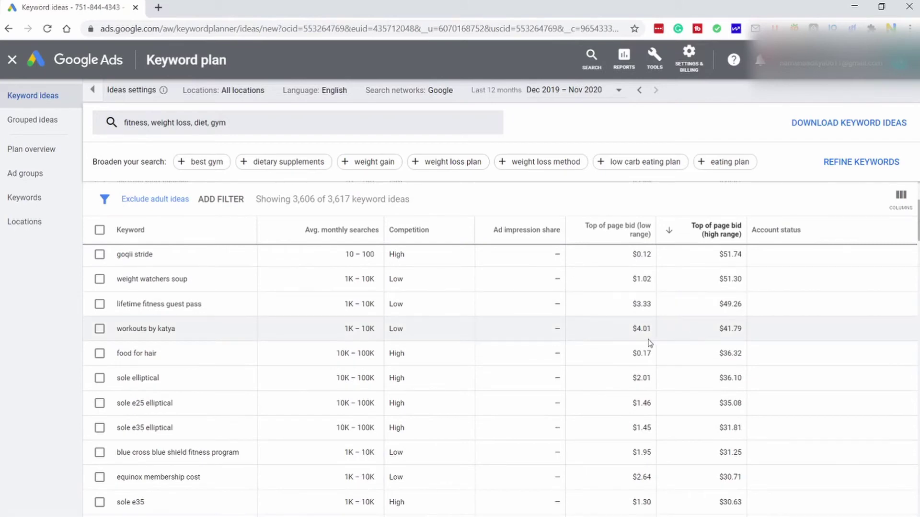
scroll(487, 312, "up", 3)
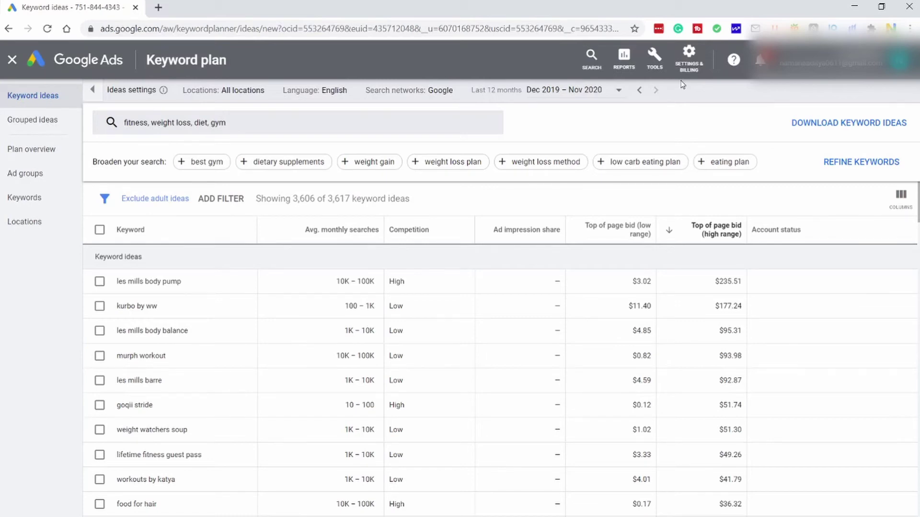
Sort the keyword ideas by top of page bid (high range), lowest first, and look through them to the next results page
left_click(708, 230)
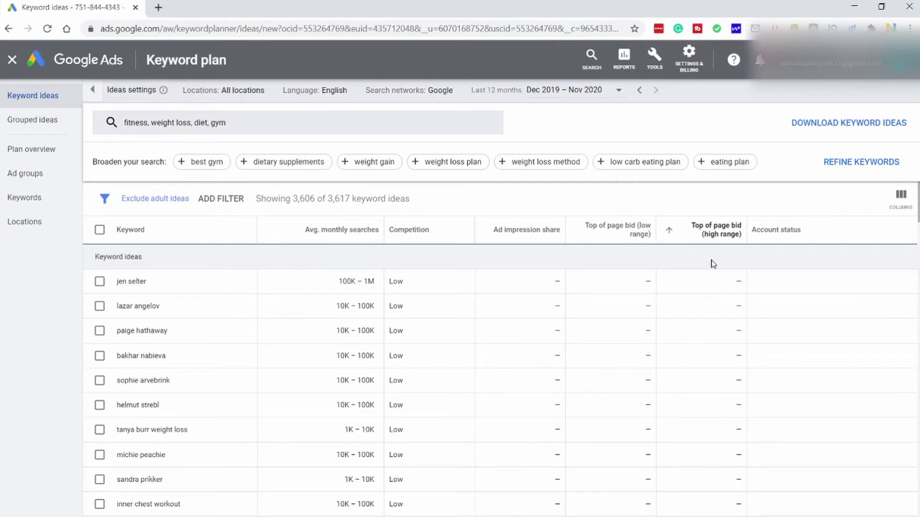
scroll(613, 330, "down", 10)
scroll(616, 327, "down", 10)
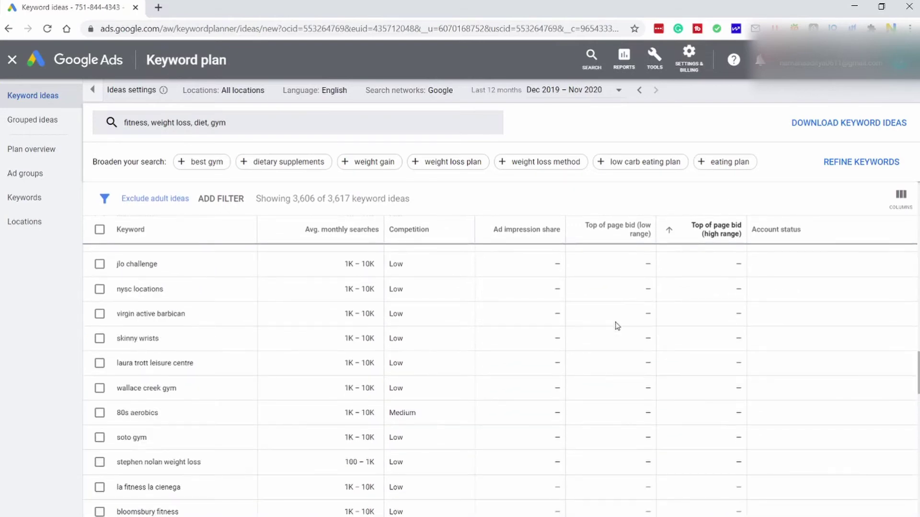
scroll(616, 326, "down", 15)
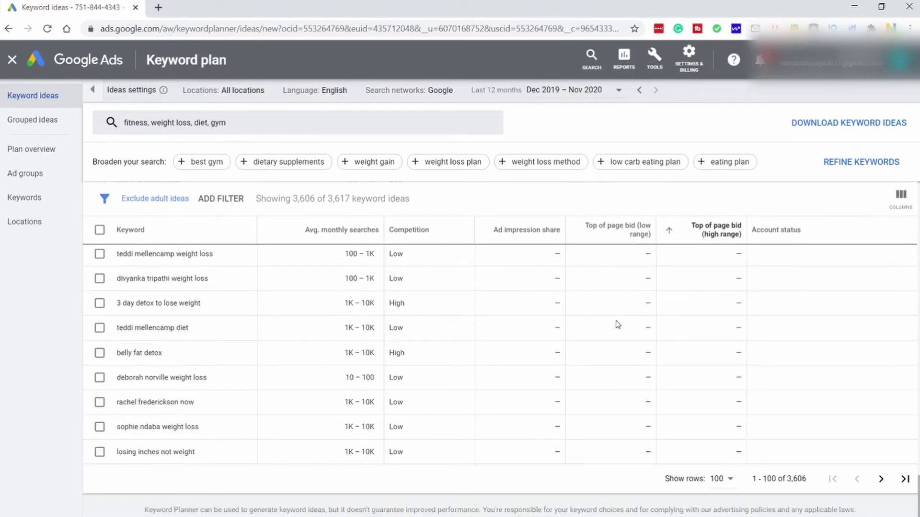
left_click(881, 479)
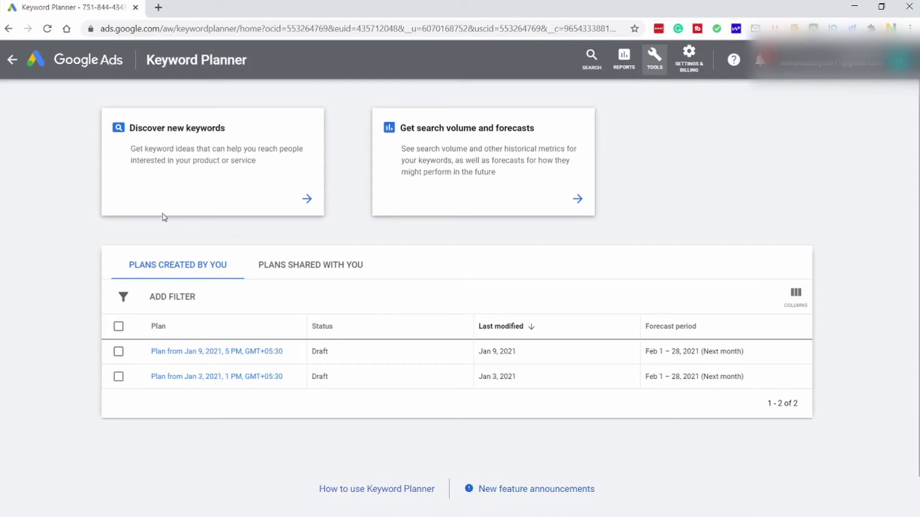
Start a new keyword discovery from keywords and add the seed term "car service"
left_click(180, 175)
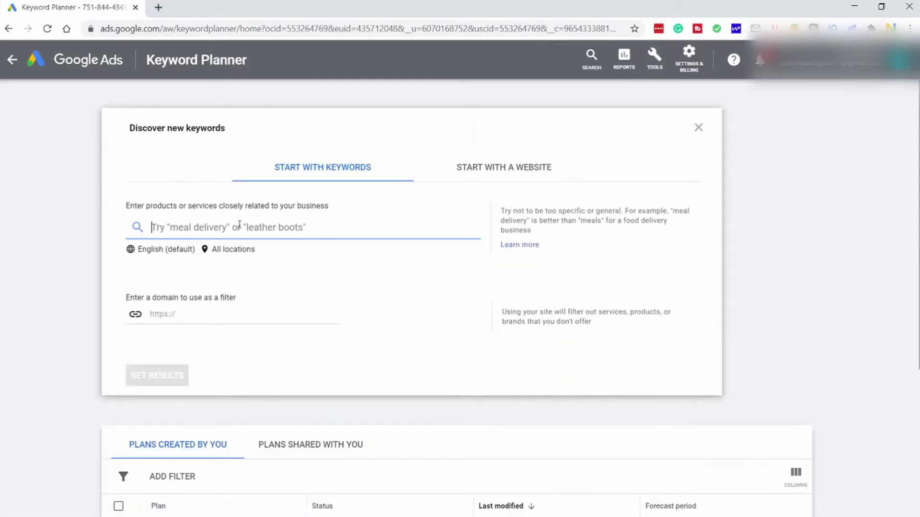
left_click(315, 229)
type("car")
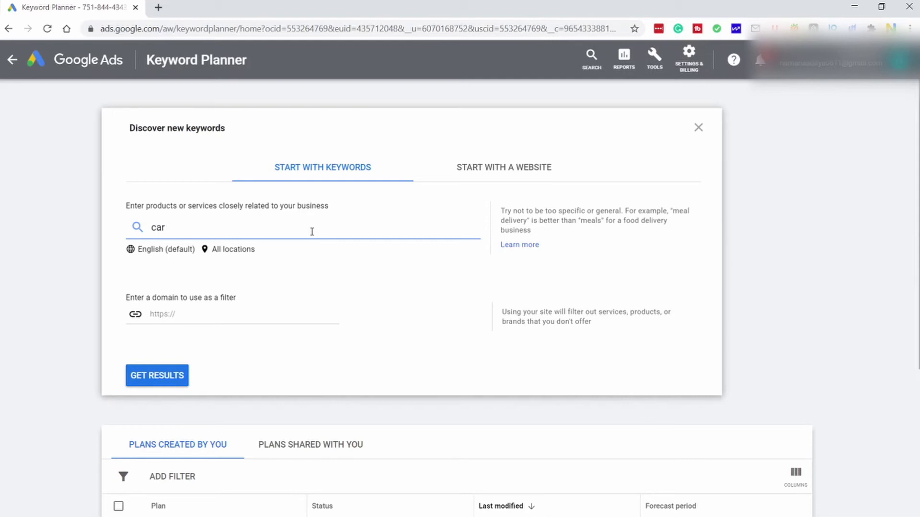
type("ervice")
key("Return")
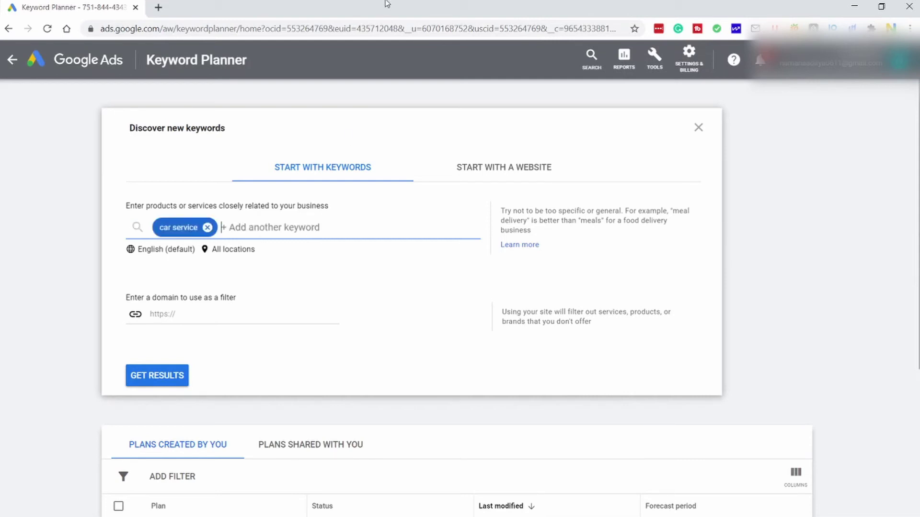
Target the search to Mumbai, Maharashtra, India, and get the keyword results
left_click(240, 254)
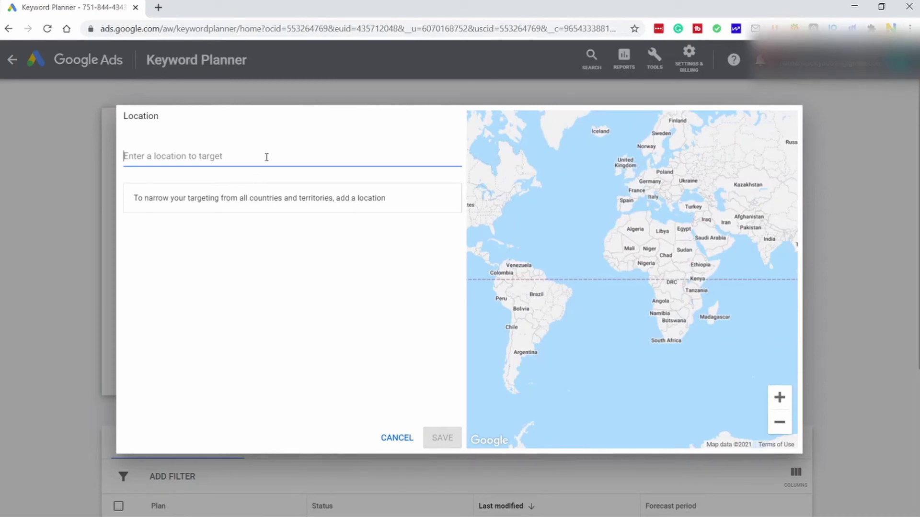
type("Mumbai")
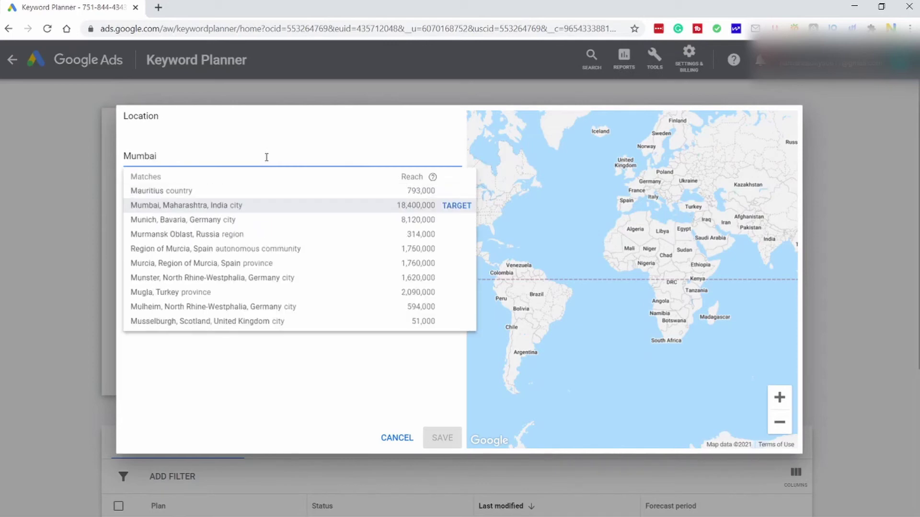
left_click(285, 196)
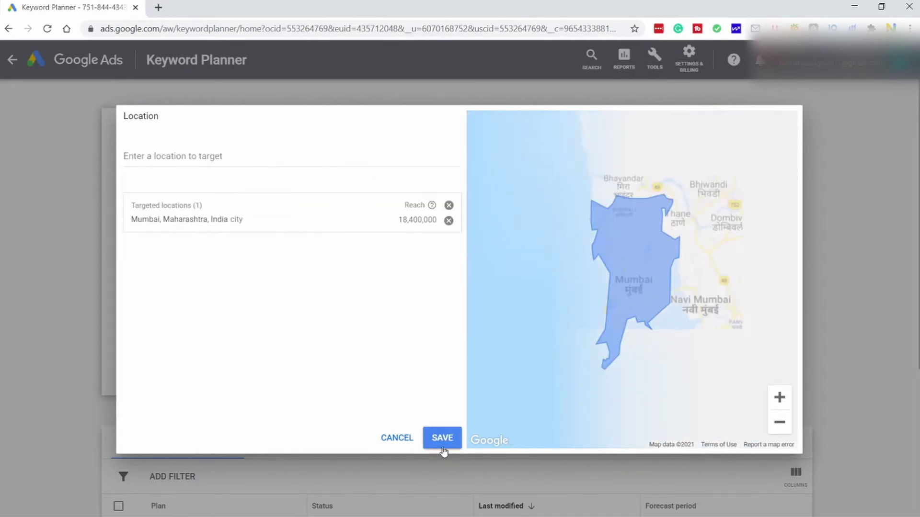
left_click(449, 437)
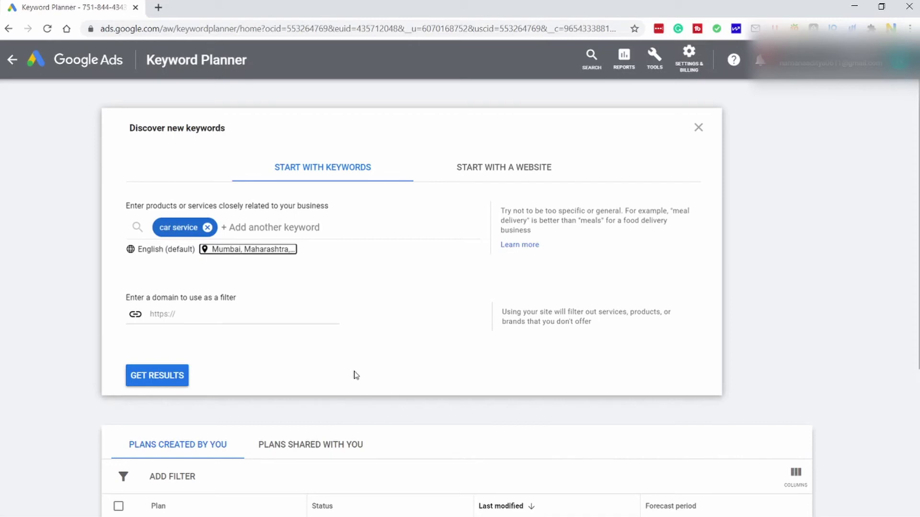
left_click(146, 387)
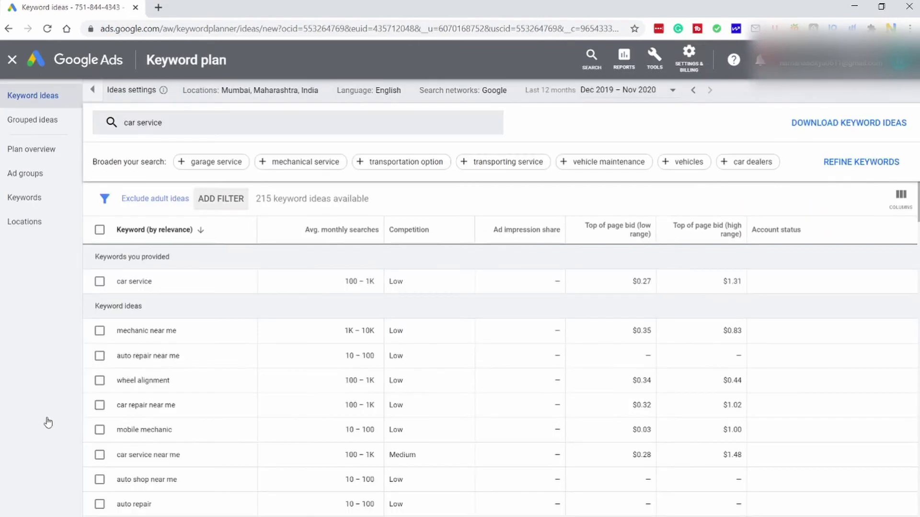
Select all the car service keyword ideas across every page and add them to the plan in a new ad group as exact match
left_click(100, 231)
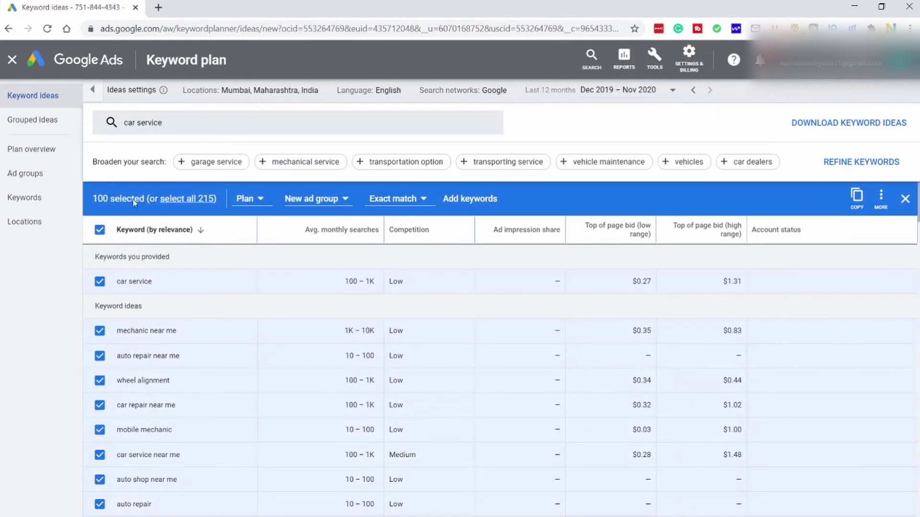
left_click(187, 204)
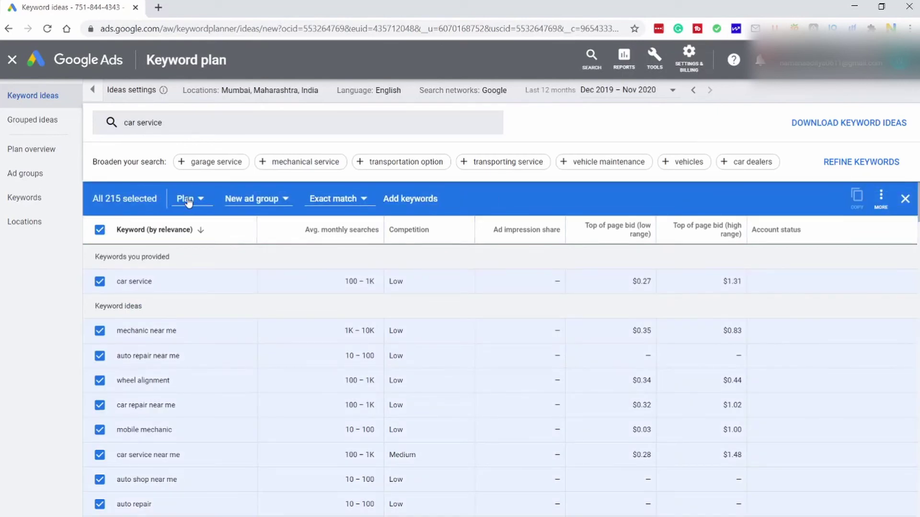
left_click(336, 199)
left_click(335, 258)
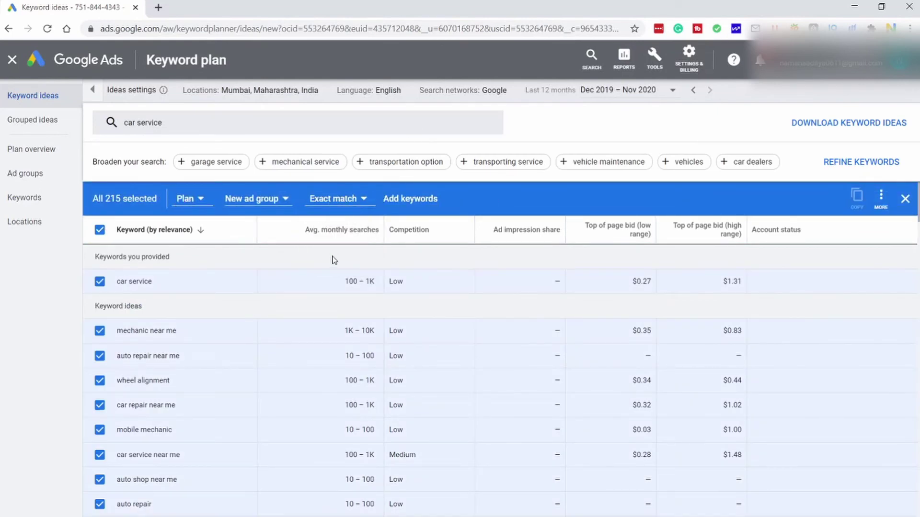
left_click(405, 199)
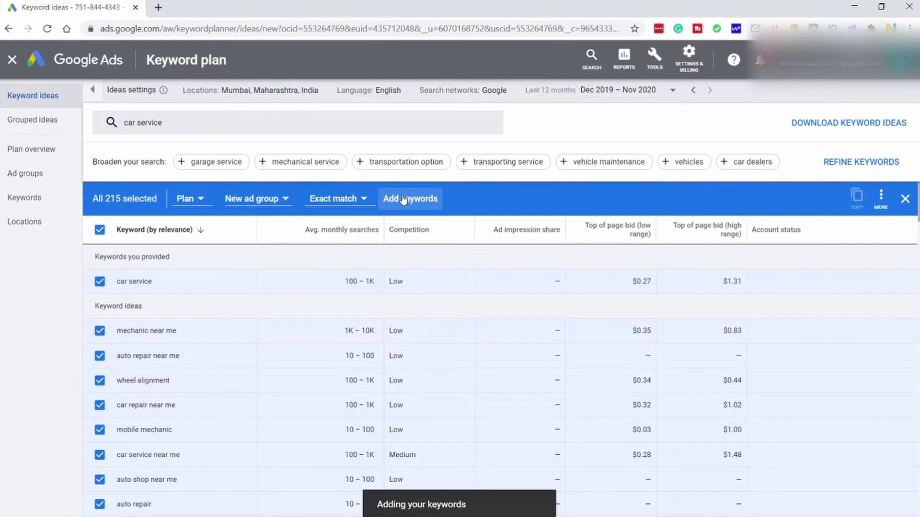
Open the plan's keyword forecasts and set the max. CPC to $99 using the clicks forecast chart
left_click(36, 201)
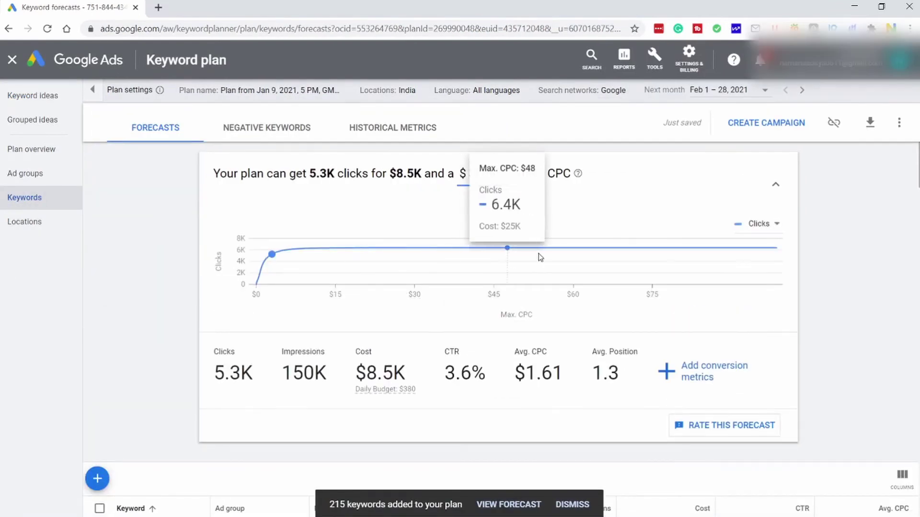
left_click(776, 253)
scroll(136, 383, "down", 8)
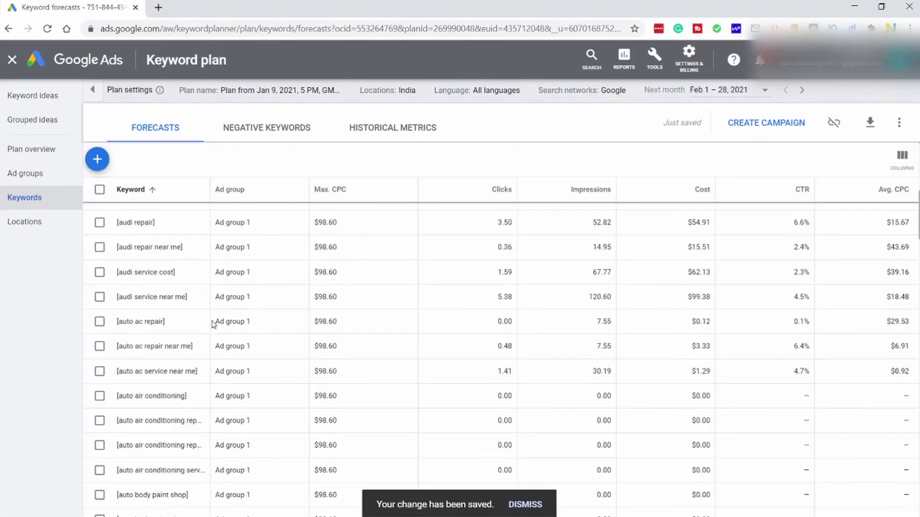
scroll(538, 284, "up", 5)
scroll(538, 273, "down", 3)
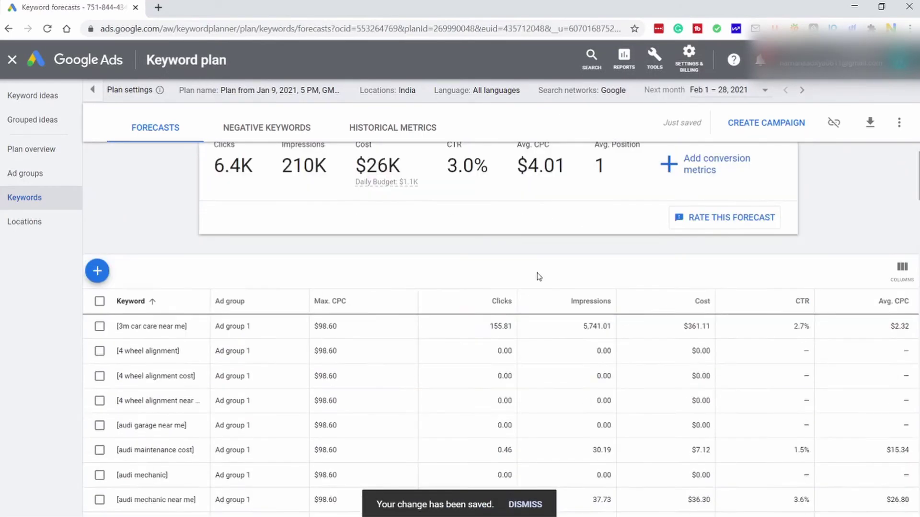
Sort the plan's keywords by forecast impressions, highest first, and compare them with the overall forecast
left_click(591, 229)
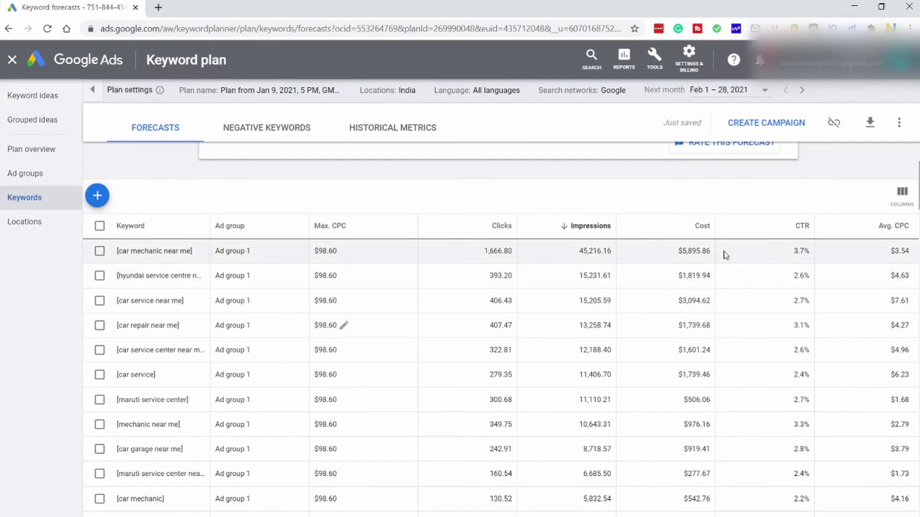
scroll(578, 266, "up", 3)
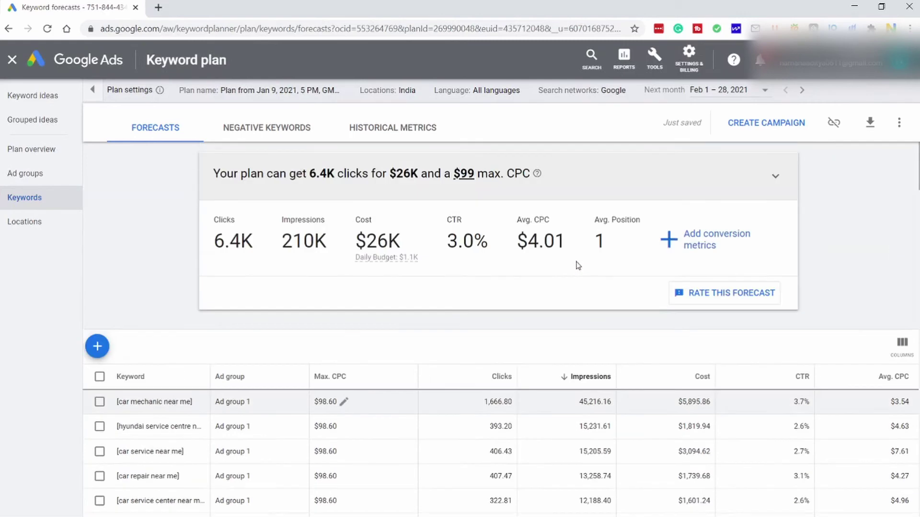
scroll(583, 312, "down", 3)
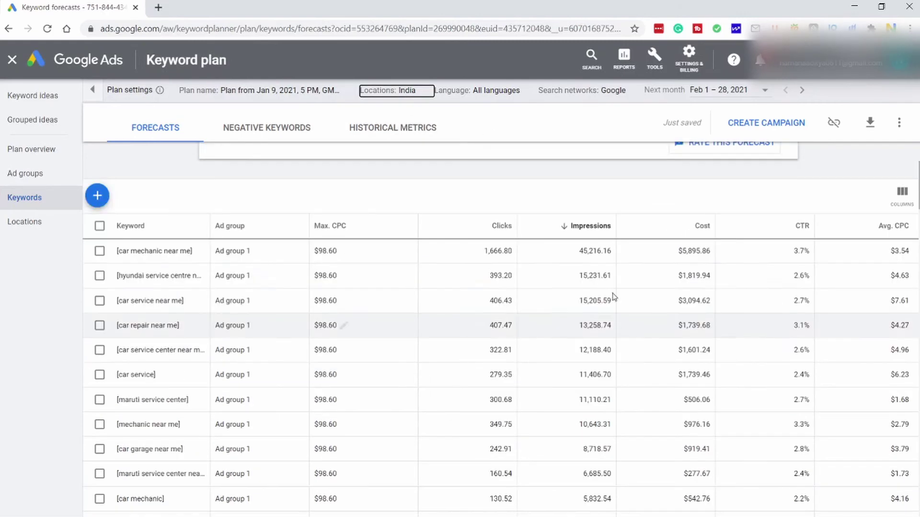
scroll(520, 280, "up", 3)
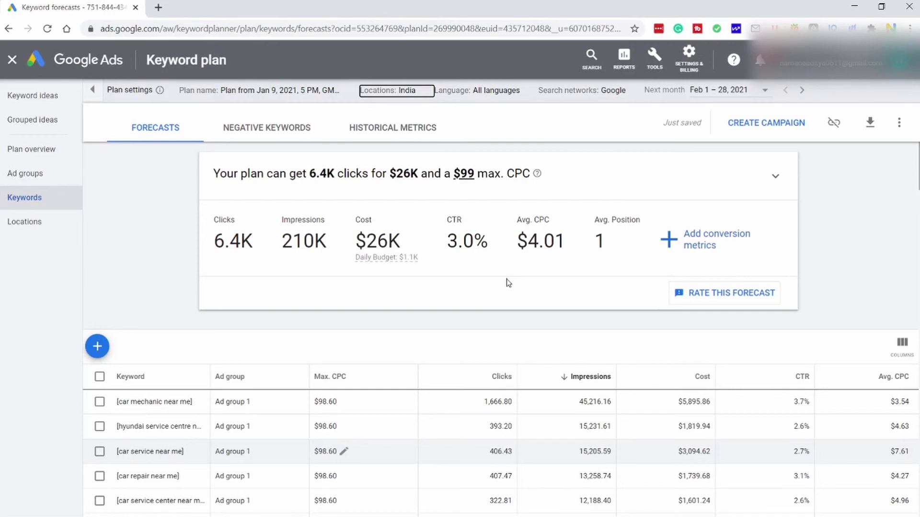
Make Mumbai, Maharashtra, India the plan's only target location by removing the India country target, and review the keyword forecasts
left_click(410, 91)
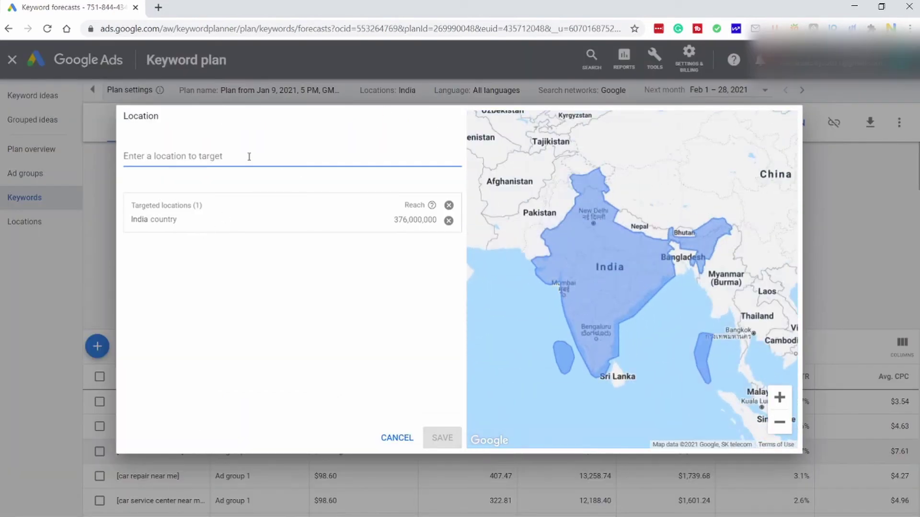
type("mumbai")
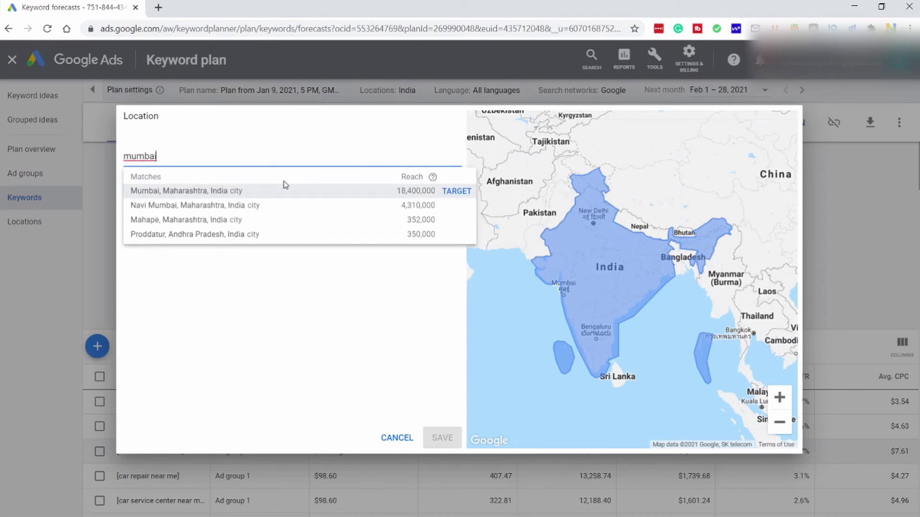
left_click(308, 194)
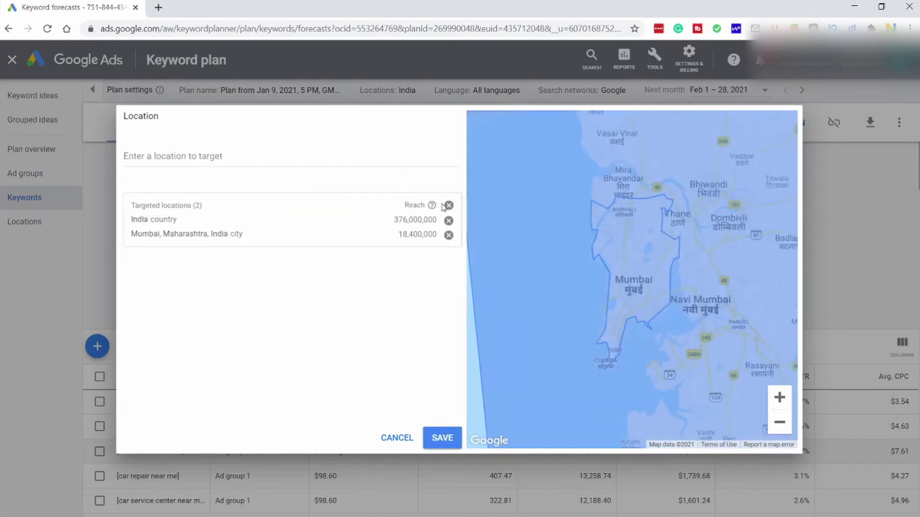
left_click(448, 221)
left_click(442, 438)
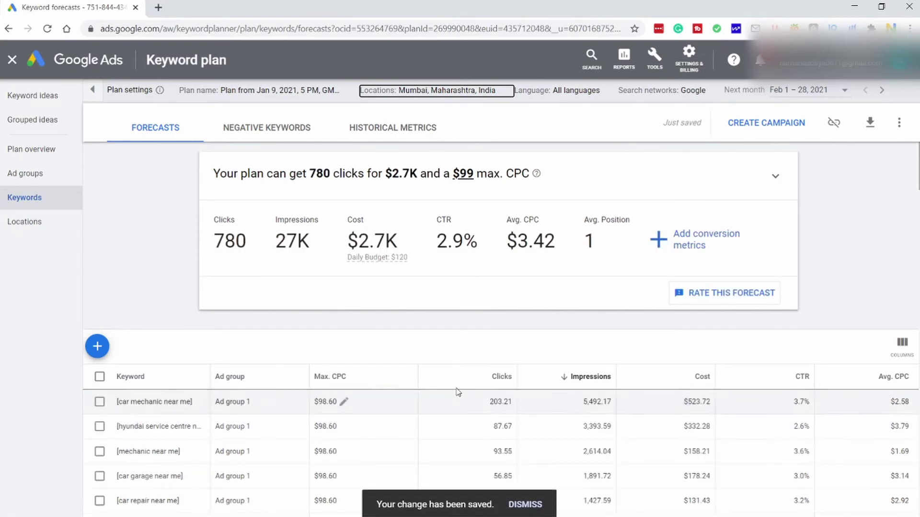
scroll(544, 312, "down", 3)
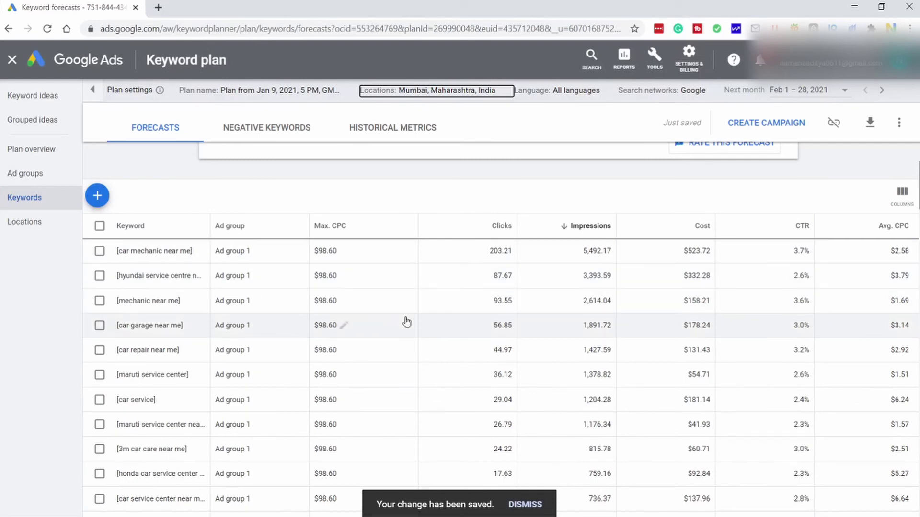
scroll(407, 322, "up", 2)
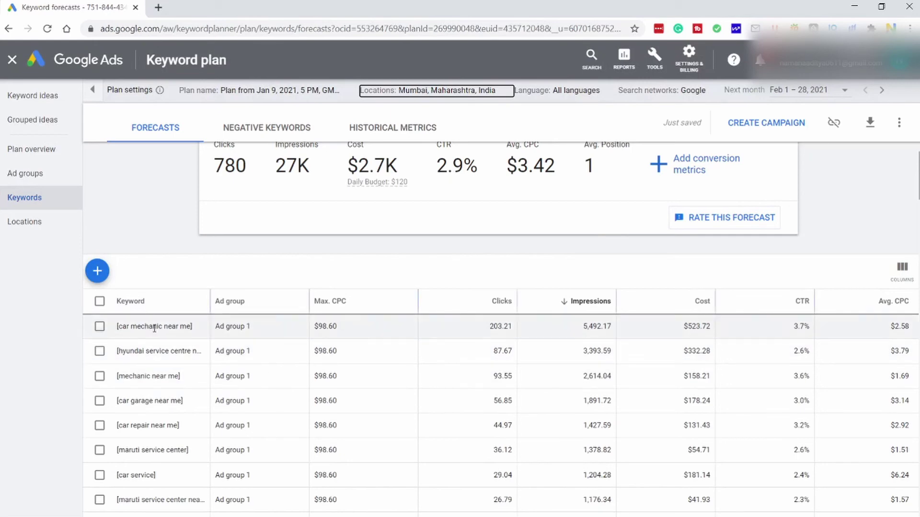
scroll(596, 350, "down", 4)
scroll(597, 350, "up", 6)
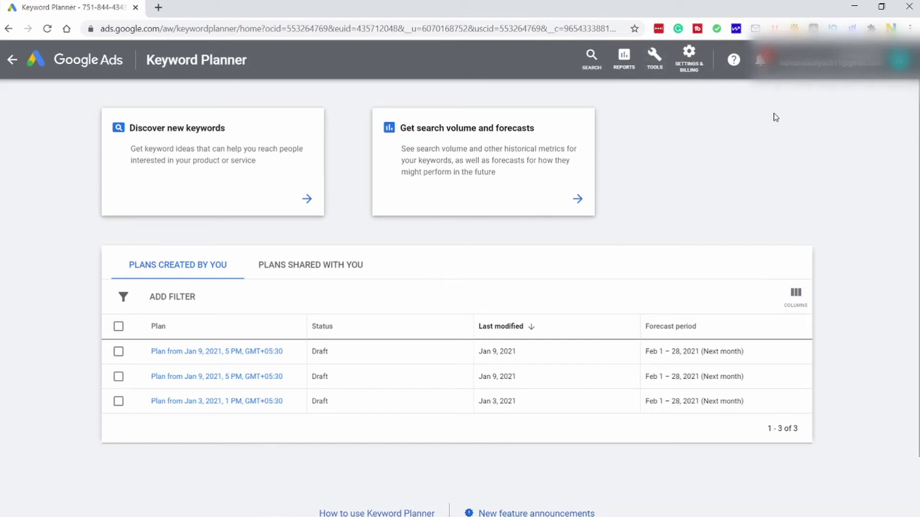
Open the keyword entry form for search volume and forecasts, and load keywordtool.io in a separate browser tab before returning to Keyword Planner
left_click(509, 138)
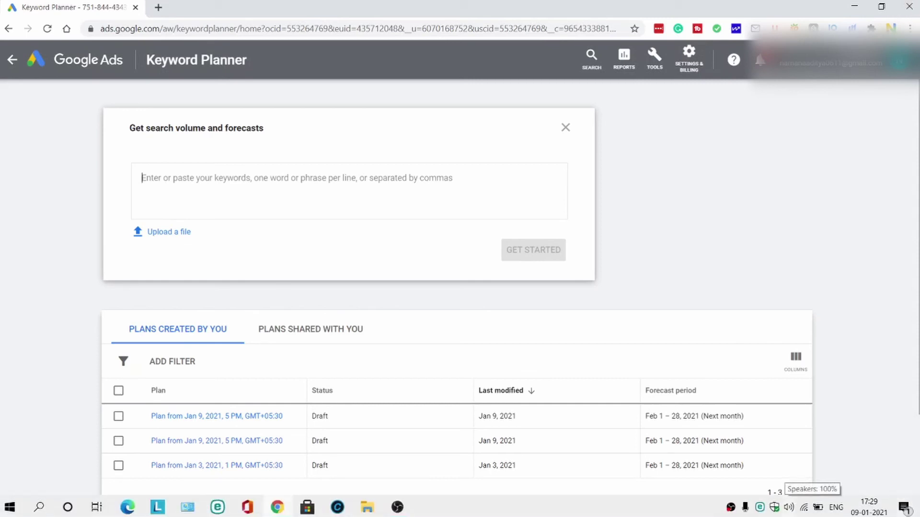
key("ctrl+t")
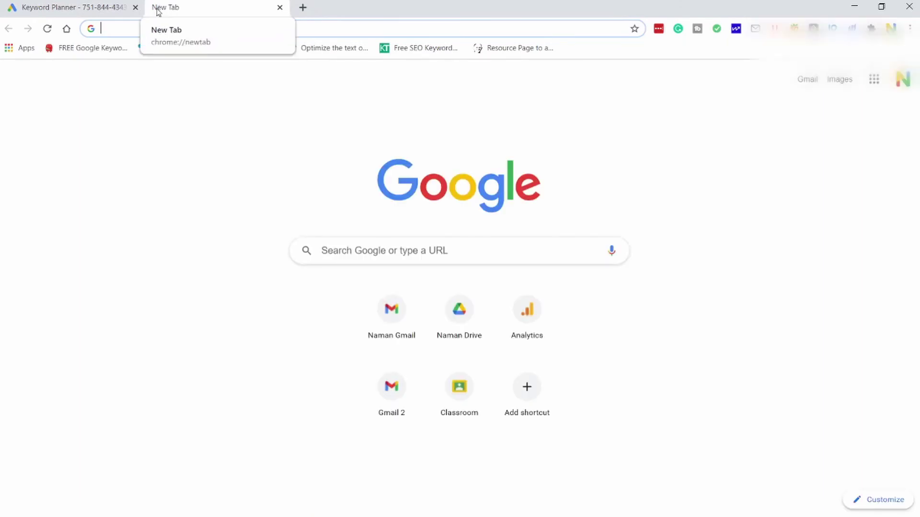
type("keywordtool")
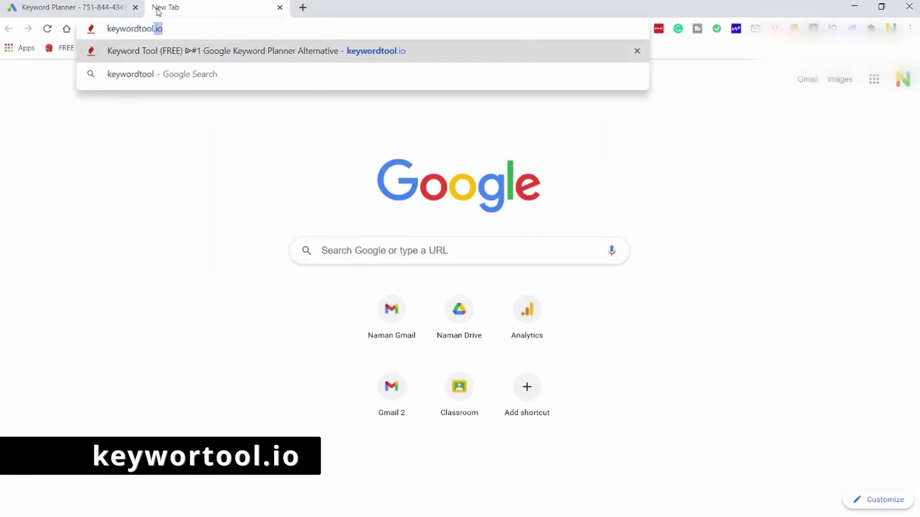
key("Return")
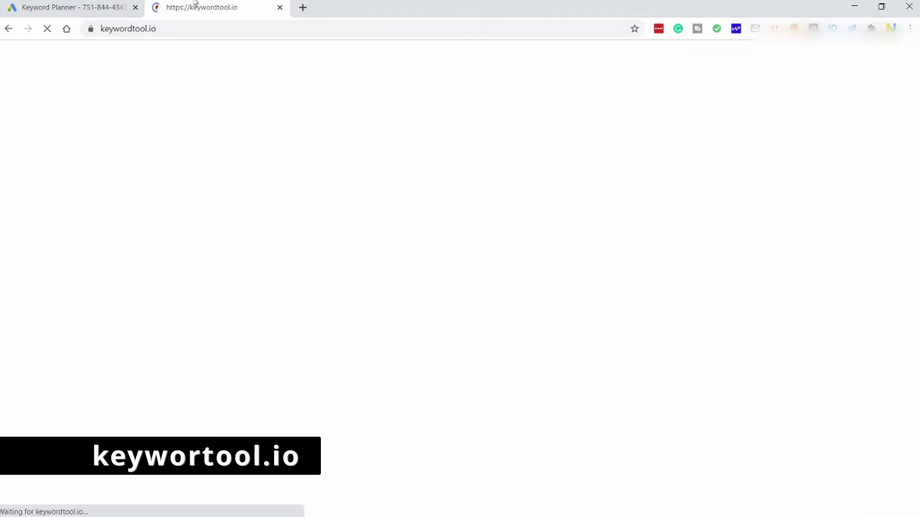
left_click(72, 7)
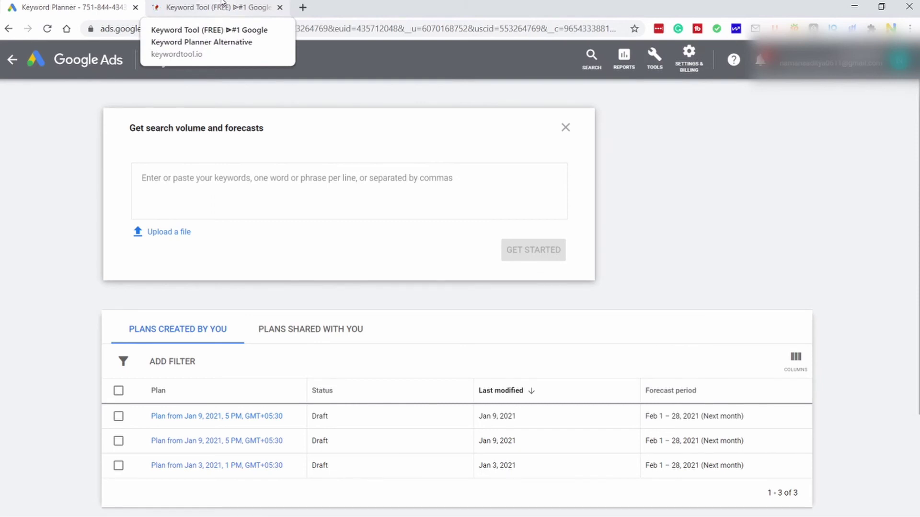
Switch to Keyword Tool, search Google United States / English suggestions for "seo", and copy all the suggested keywords to the clipboard
left_click(221, 7)
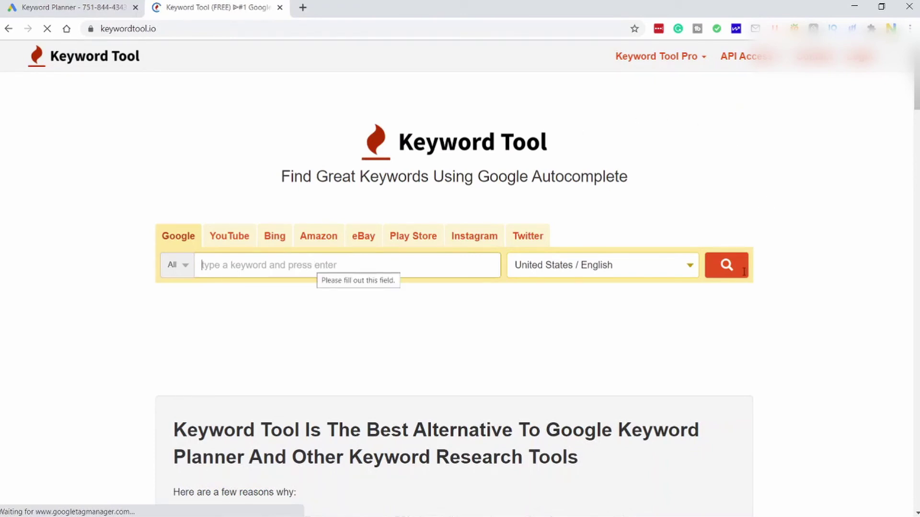
type("seo")
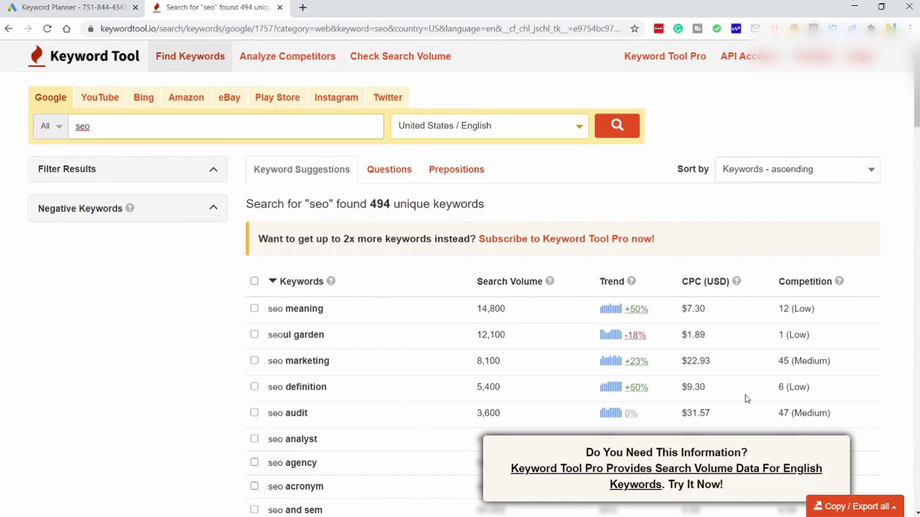
scroll(601, 332, "down", 15)
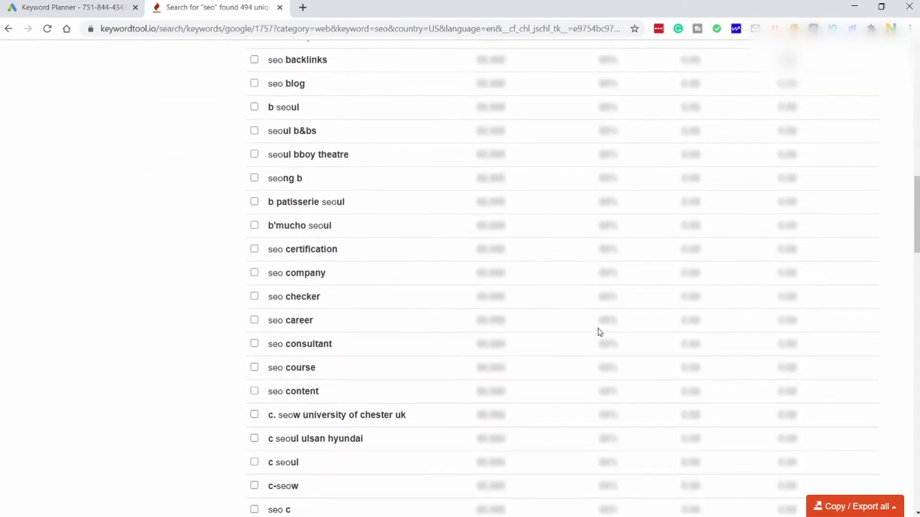
scroll(600, 332, "up", 15)
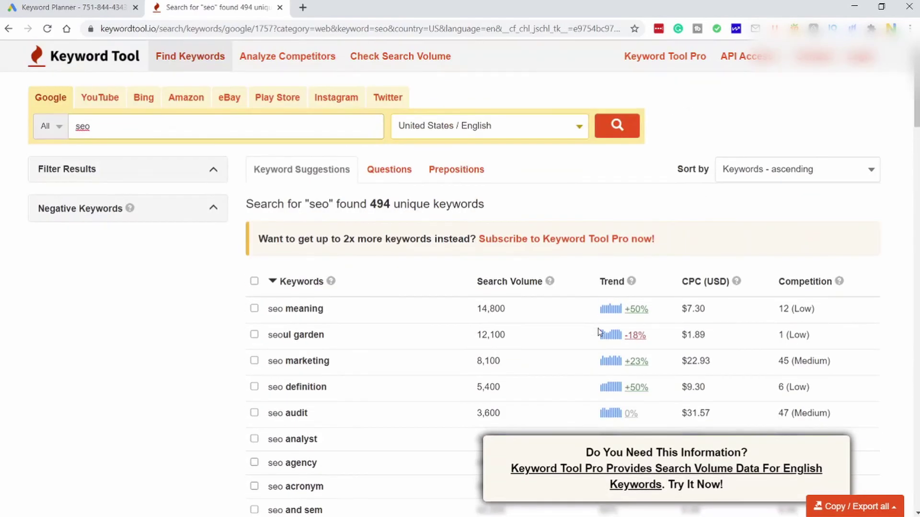
scroll(599, 332, "down", 5)
scroll(719, 376, "up", 4)
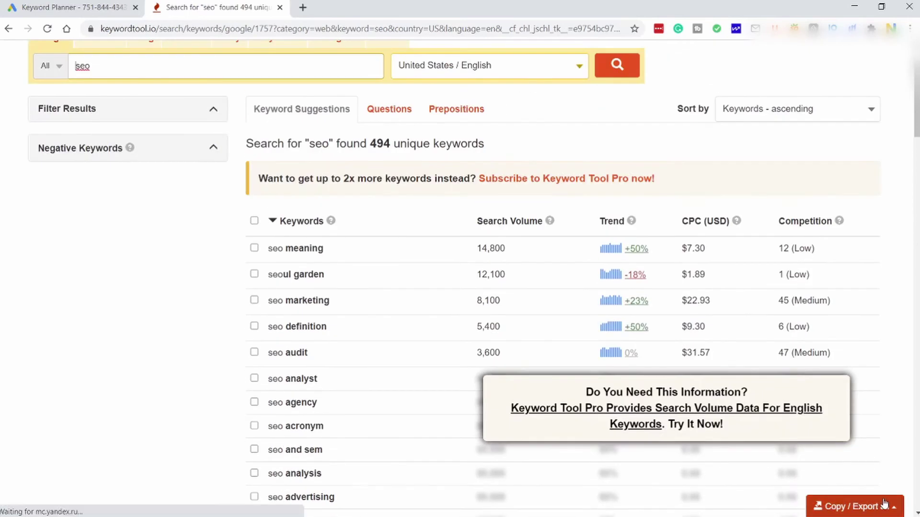
left_click(884, 503)
left_click(849, 444)
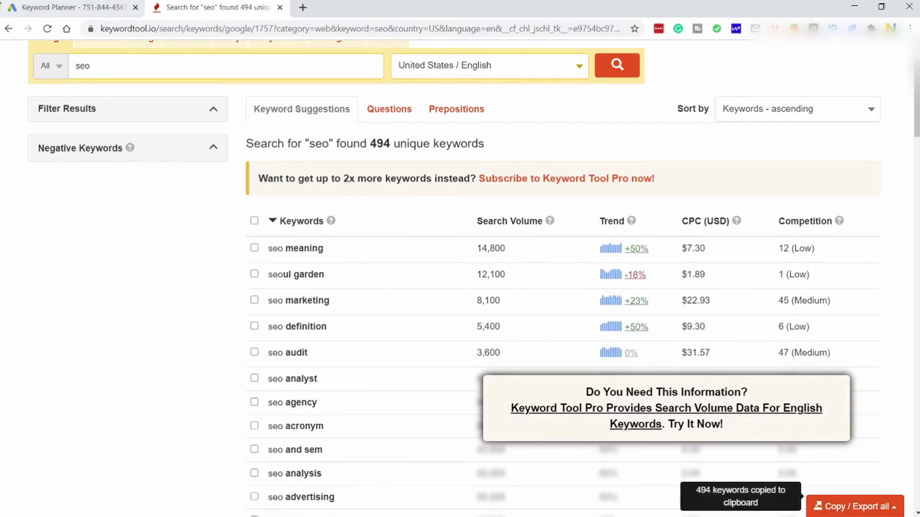
Return to Keyword Planner, paste the copied seo keywords into the search volume and forecasts form, and get their forecasts
left_click(19, 8)
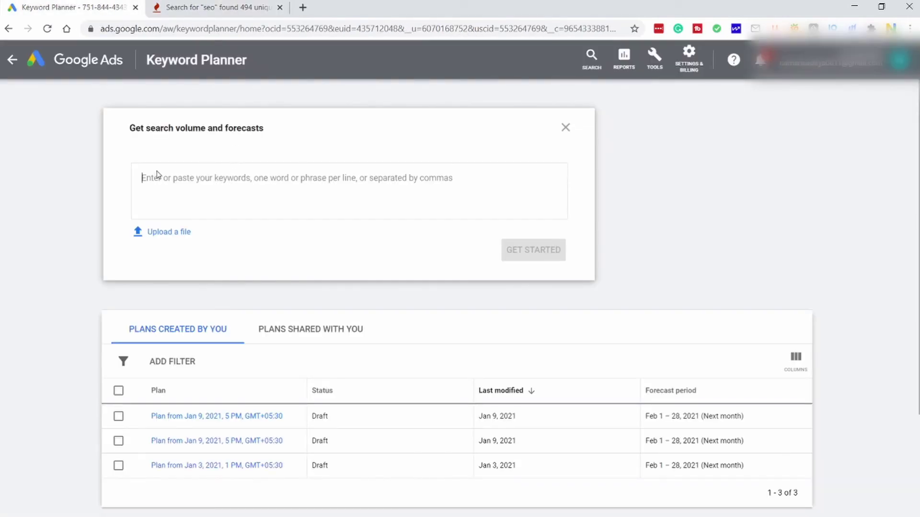
key("ctrl+v")
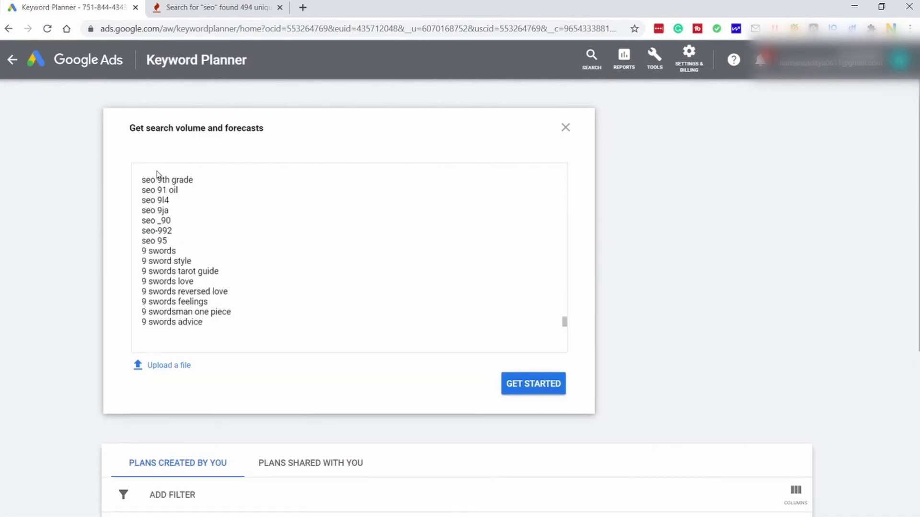
scroll(205, 208, "up", 20)
scroll(221, 229, "up", 20)
scroll(209, 246, "up", 5)
left_click(551, 382)
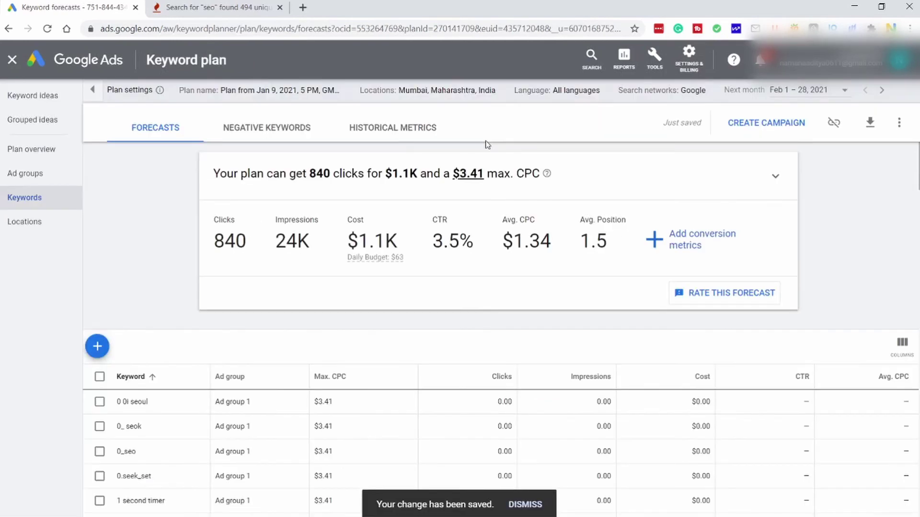
Set the plan's max. CPC to $98 using the clicks forecast chart, and collapse the chart
left_click(467, 174)
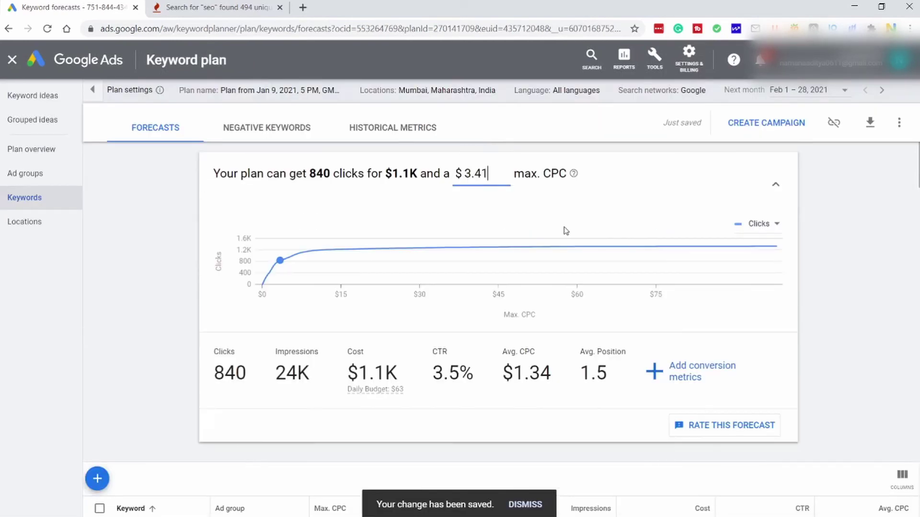
left_click(776, 233)
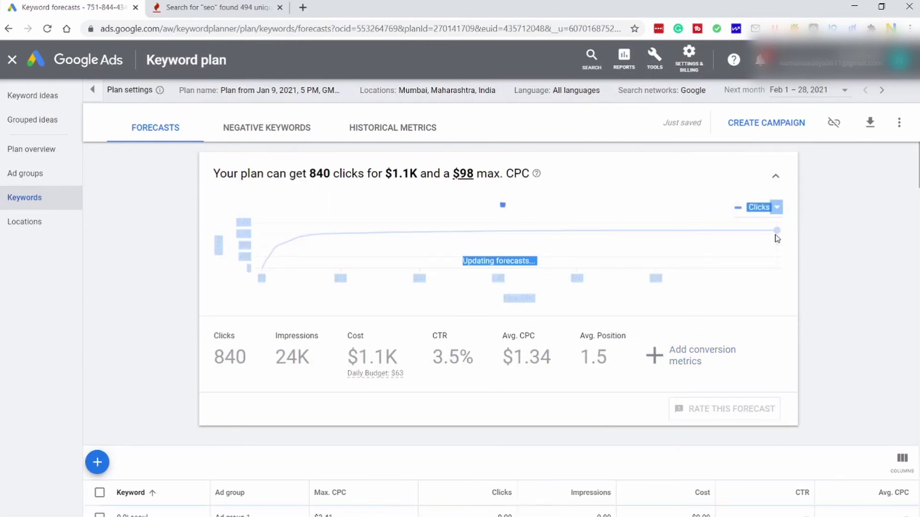
left_click(780, 174)
Sort the seo keyword forecasts by impressions, highest first, and close the Keyword Tool browser tab
left_click(560, 381)
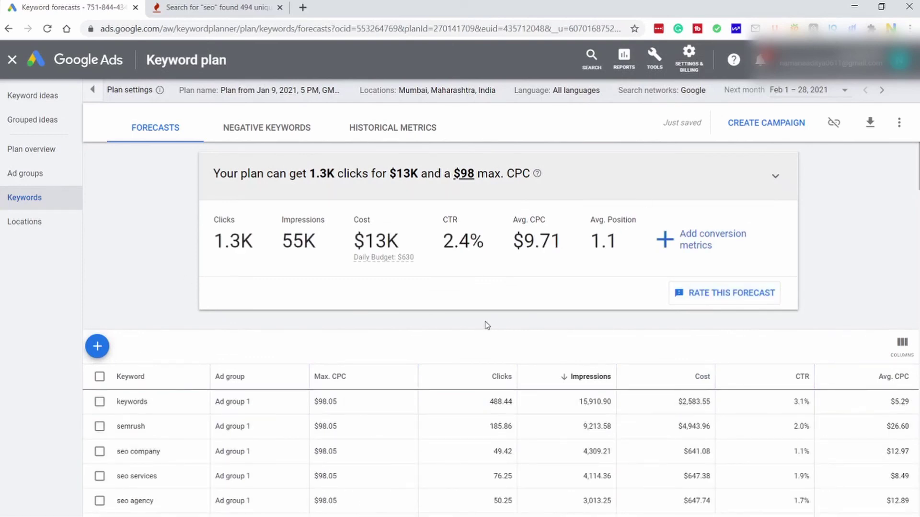
scroll(486, 325, "down", 3)
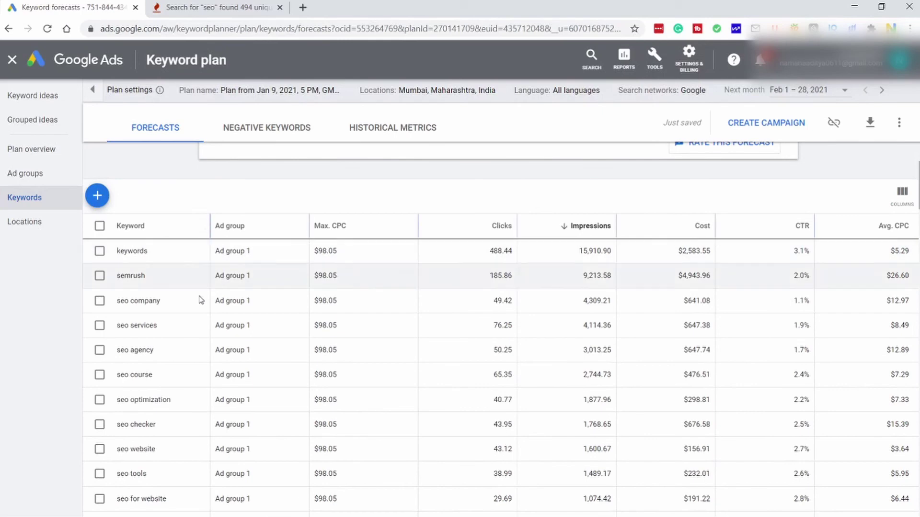
scroll(202, 293, "up", 2)
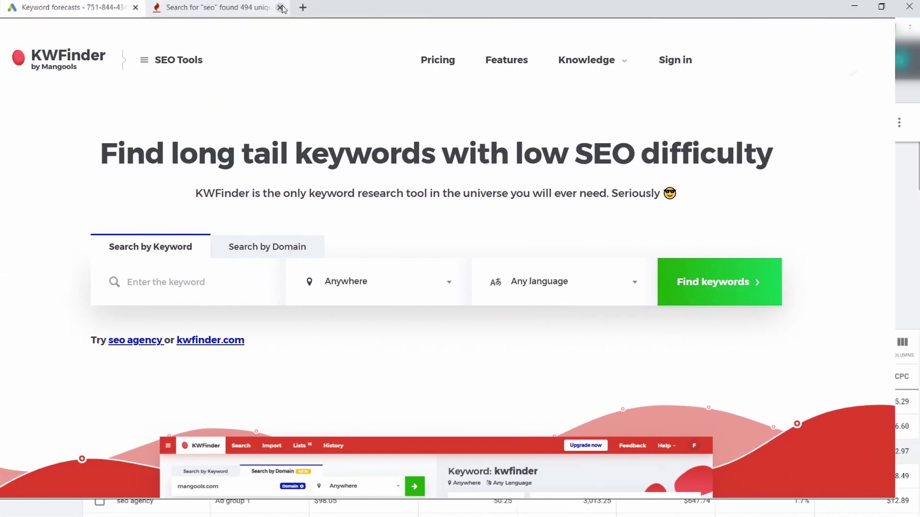
left_click(281, 7)
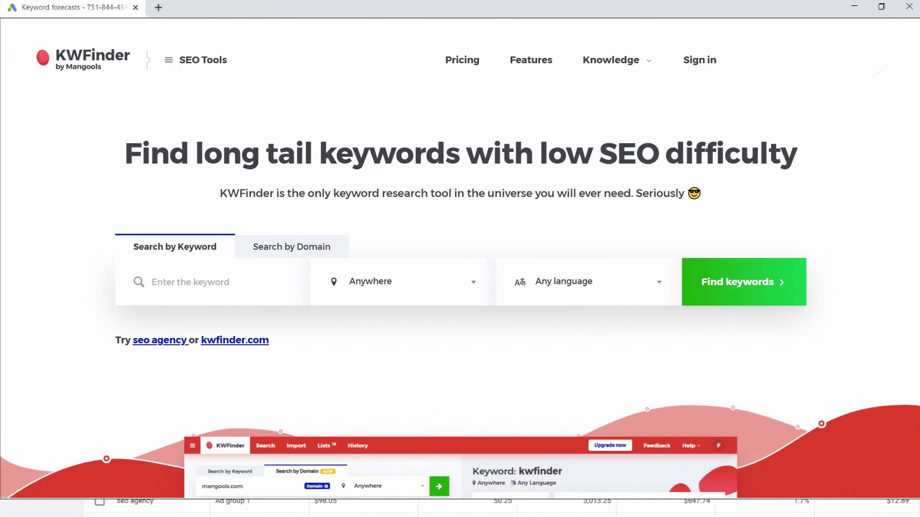